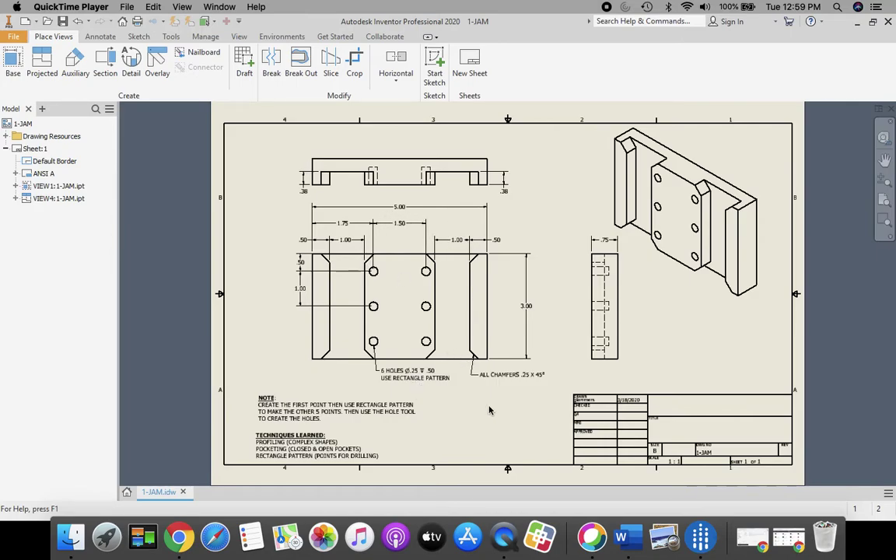
Start a new drawing, Drawing1, from the Standard.idw template.
scroll(490, 409, up, 3)
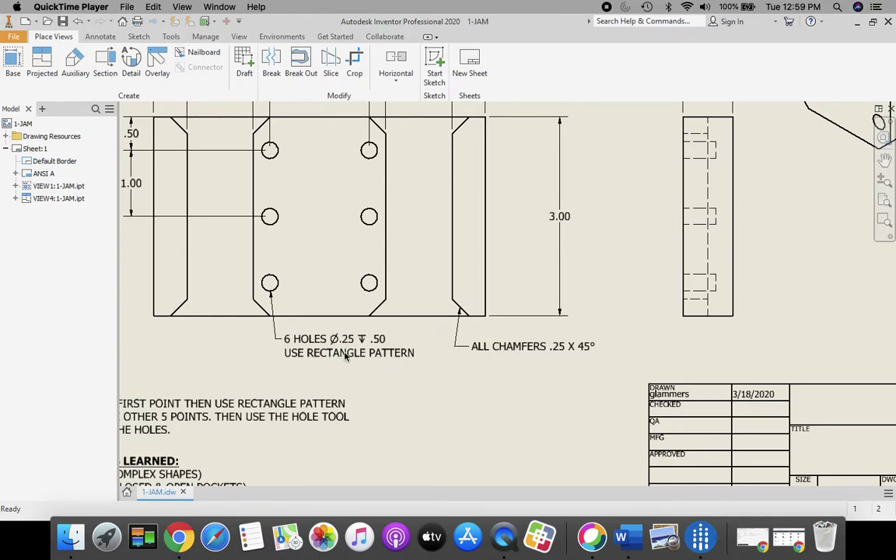
scroll(346, 356, down, 5)
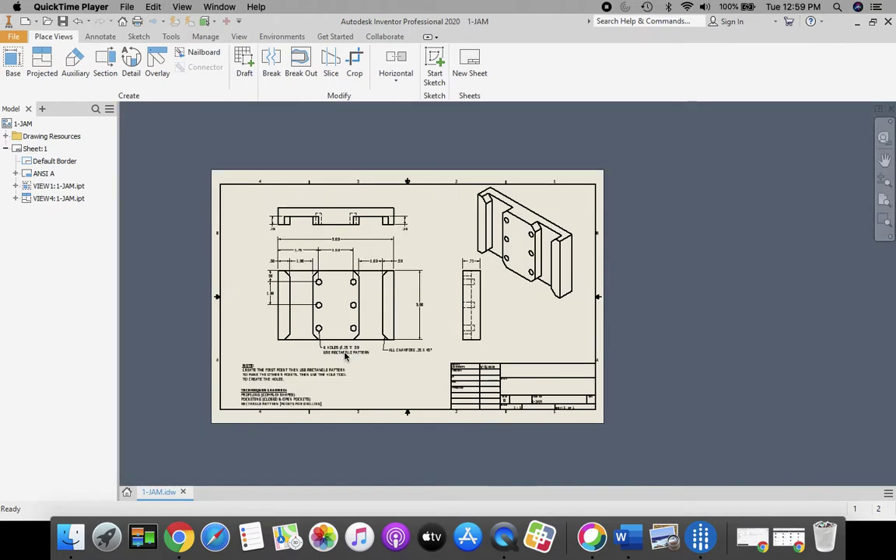
click(886, 202)
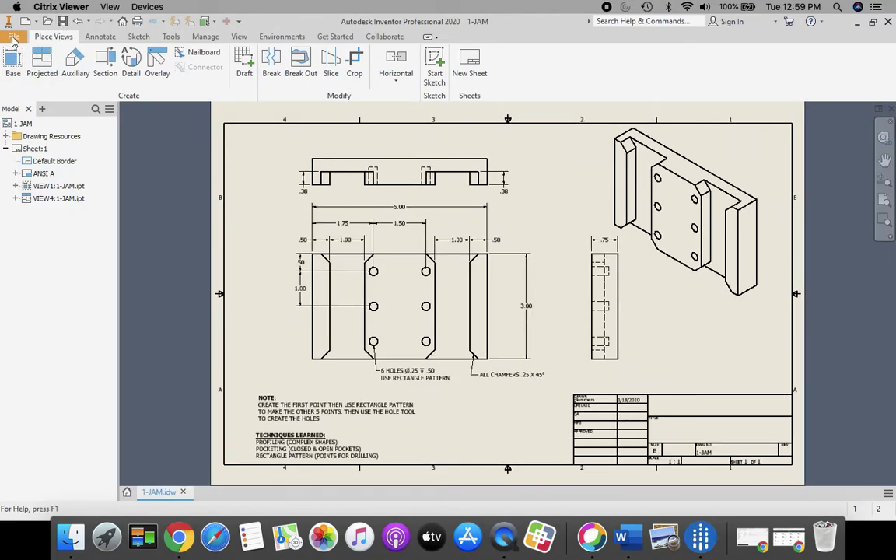
click(13, 39)
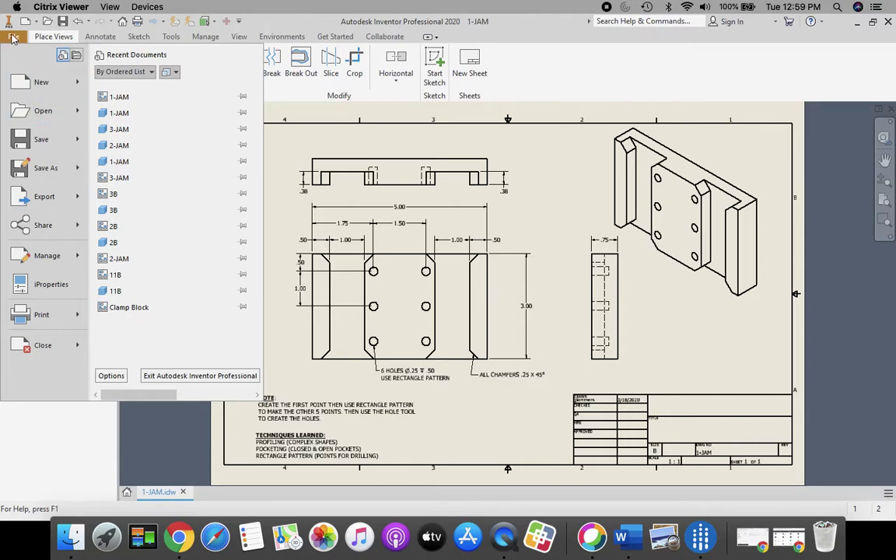
click(17, 39)
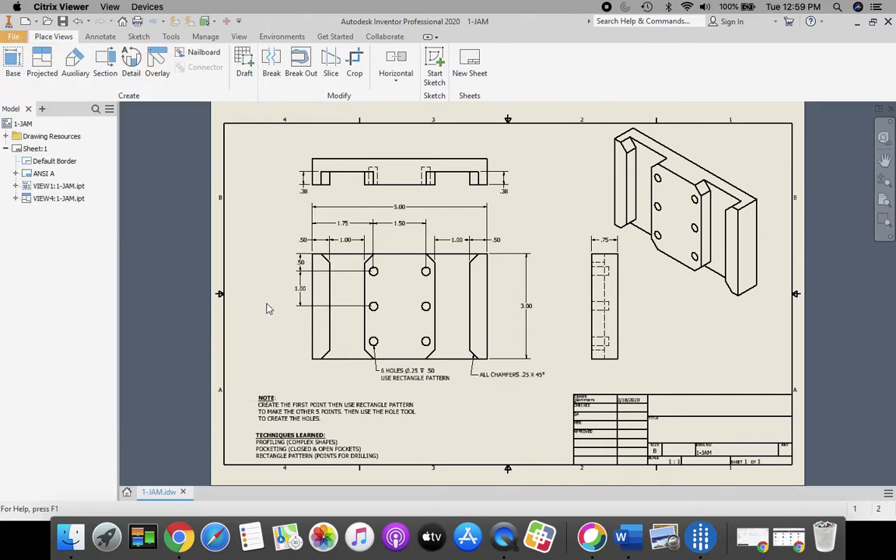
click(127, 491)
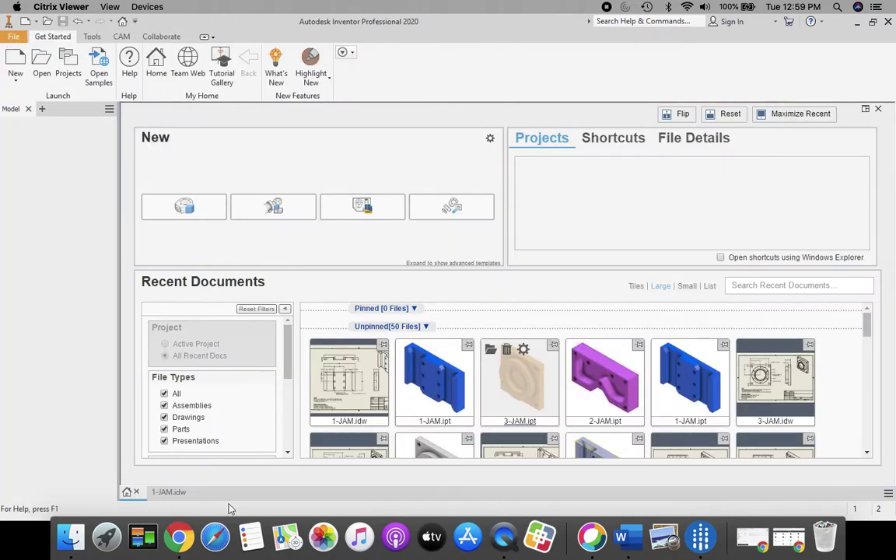
click(15, 62)
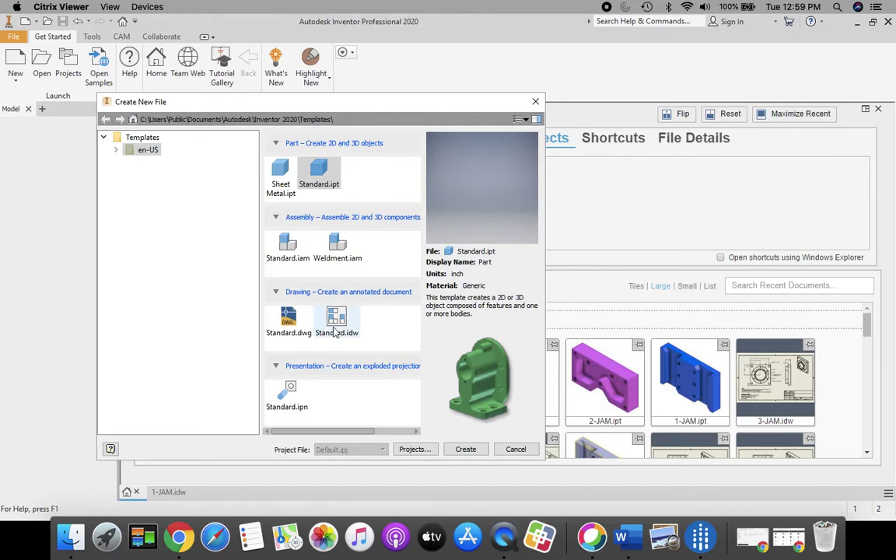
click(345, 321)
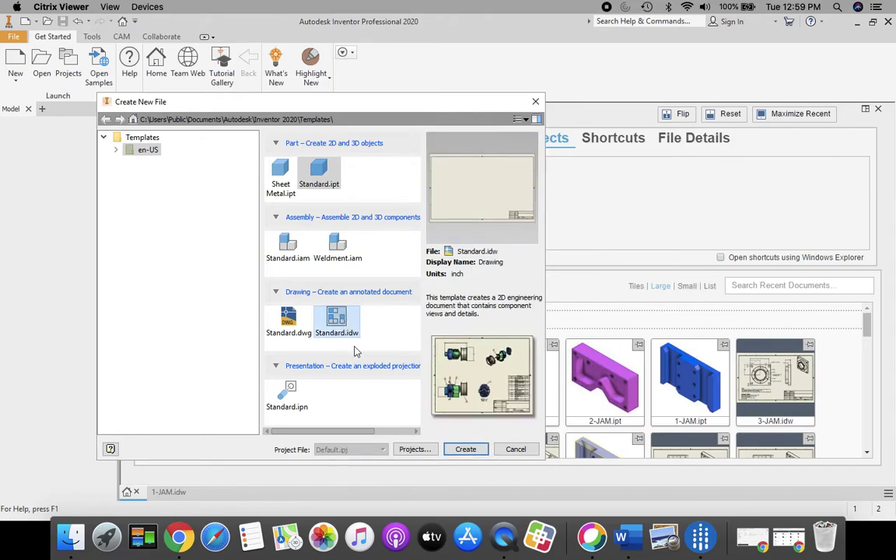
click(467, 450)
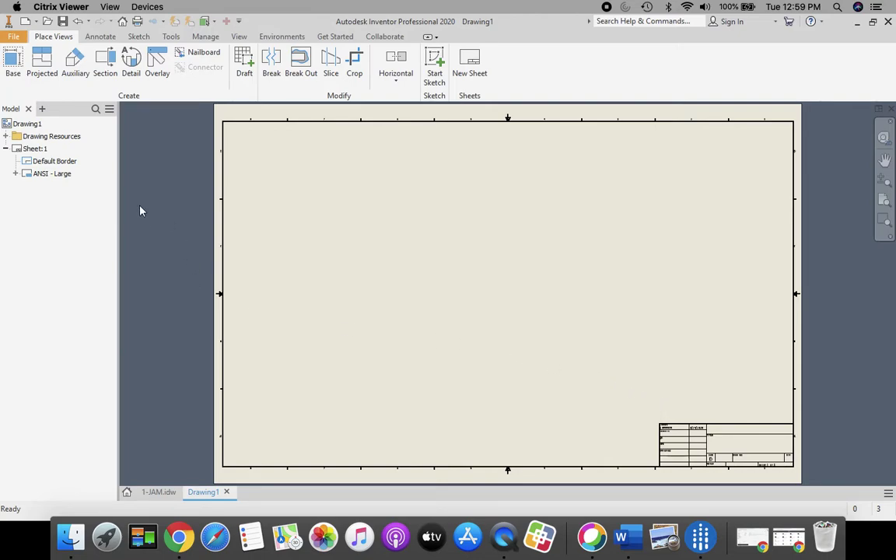
Change Sheet:1 to size B (11 x 17 in, landscape) through Edit Sheet.
click(19, 150)
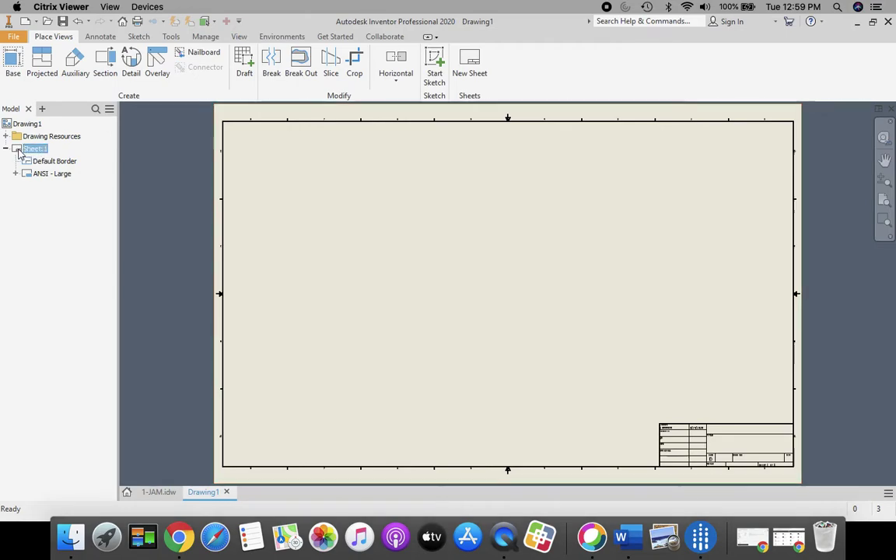
right_click(19, 153)
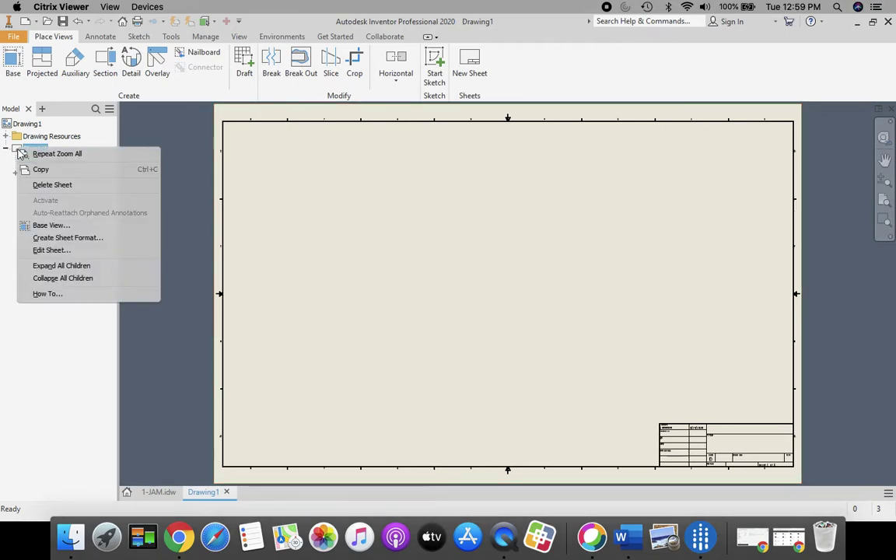
click(51, 250)
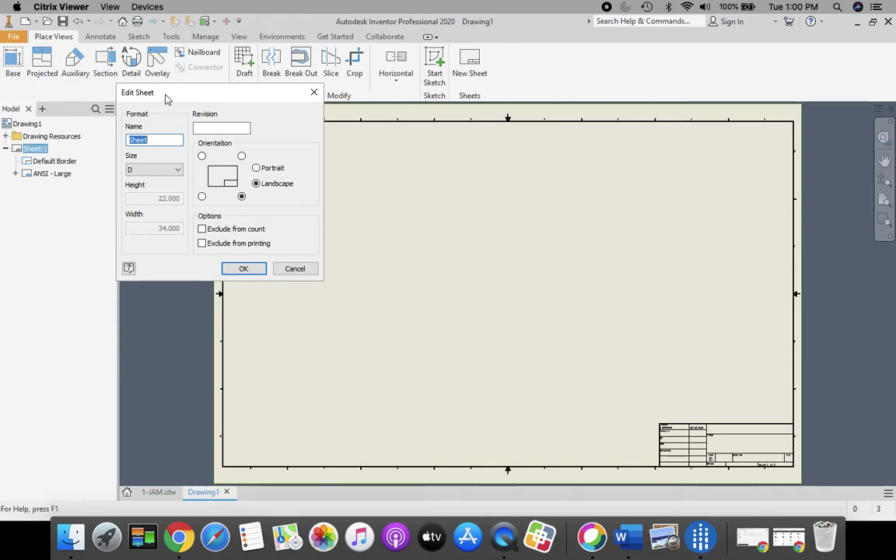
click(179, 173)
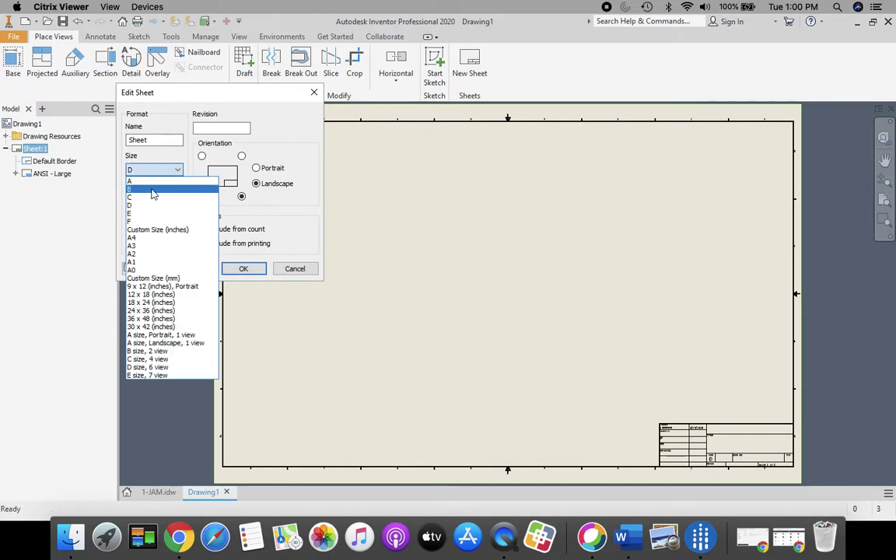
click(153, 196)
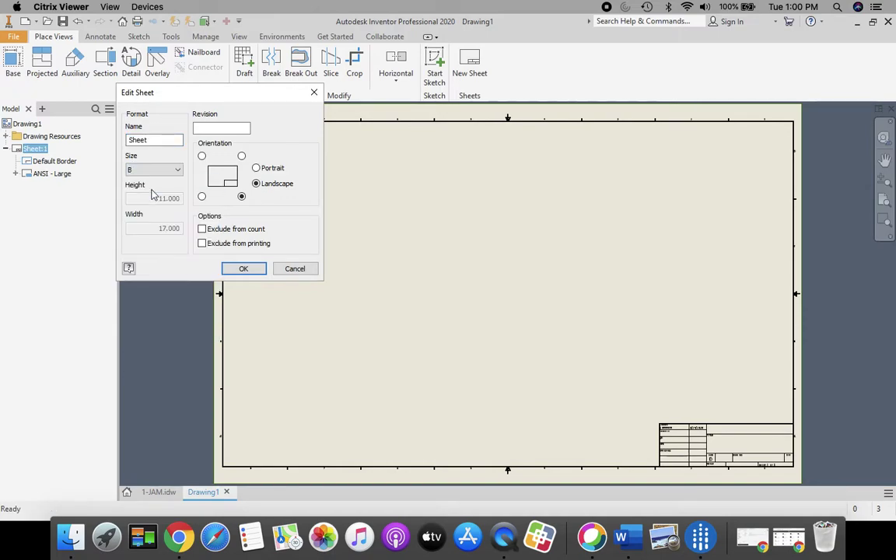
click(241, 269)
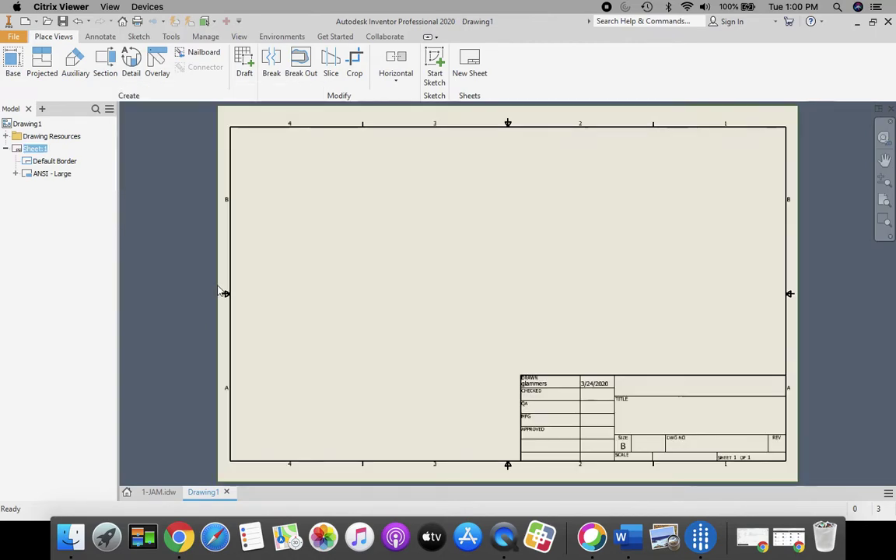
Place a 1:1 front base view of 1-JAM.ipt on the sheet.
click(12, 62)
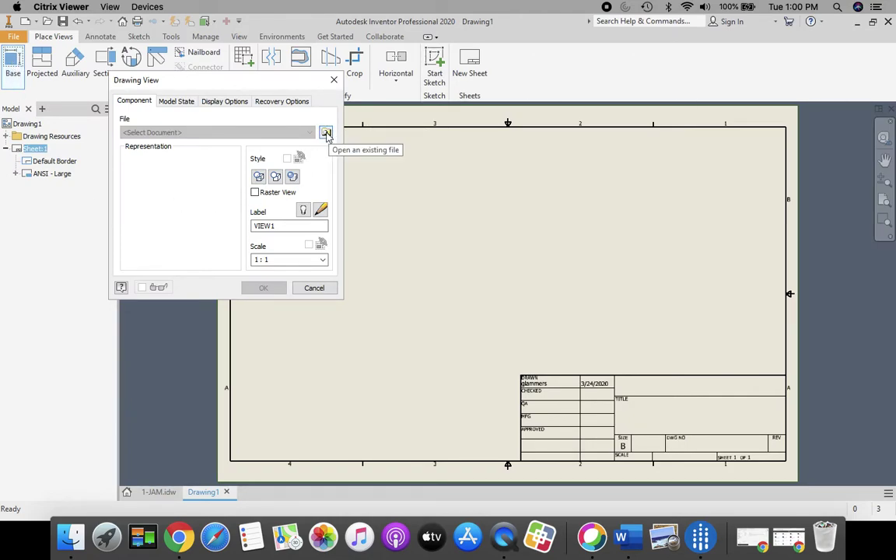
click(326, 134)
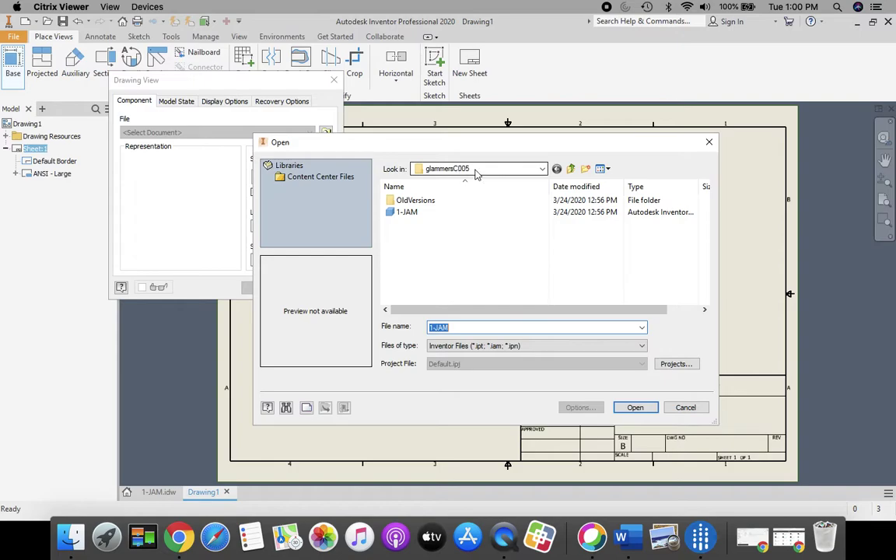
click(411, 219)
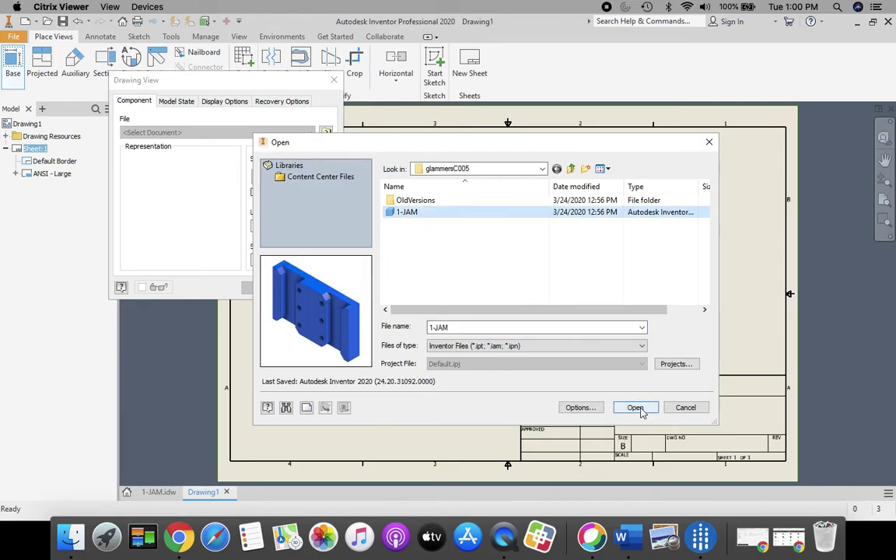
click(635, 408)
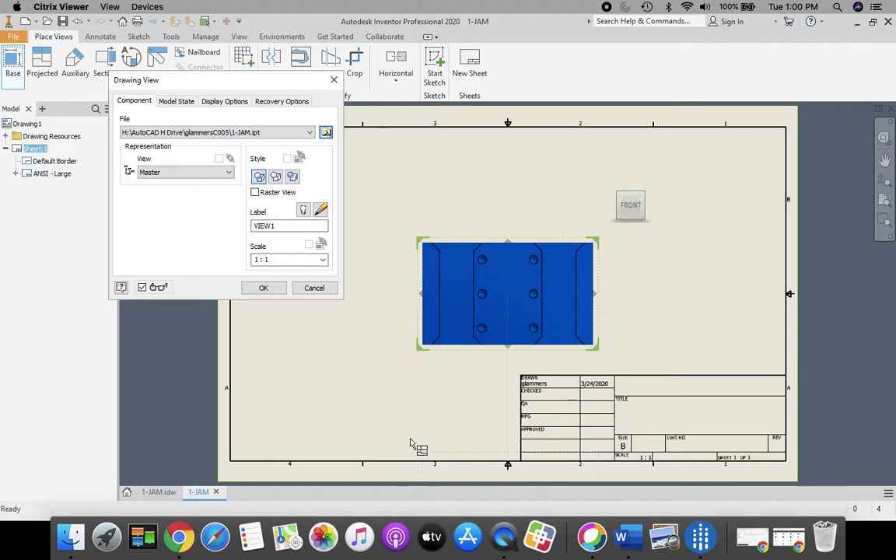
click(265, 290)
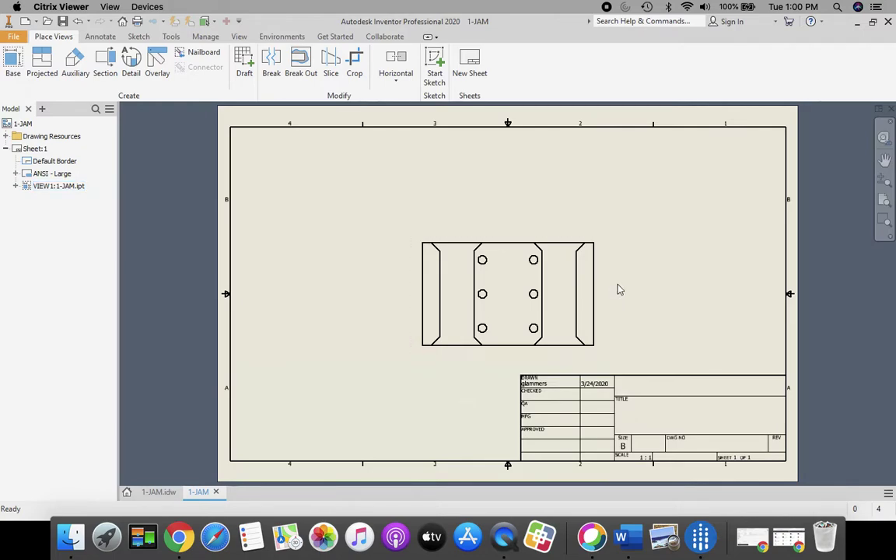
Drag the 1-JAM front view from the sheet centre to the left side.
drag(603, 298, 461, 304)
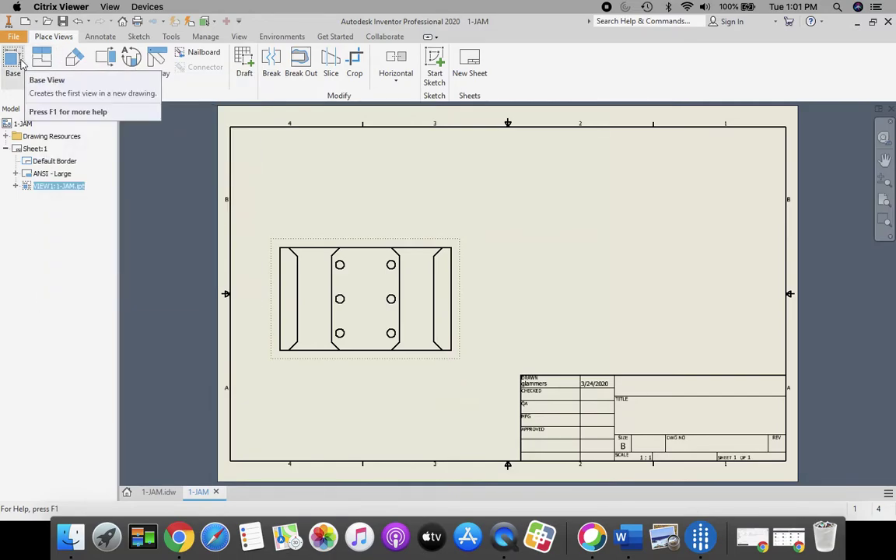
Project top, right-side and isometric views from the 1-JAM front view.
click(51, 65)
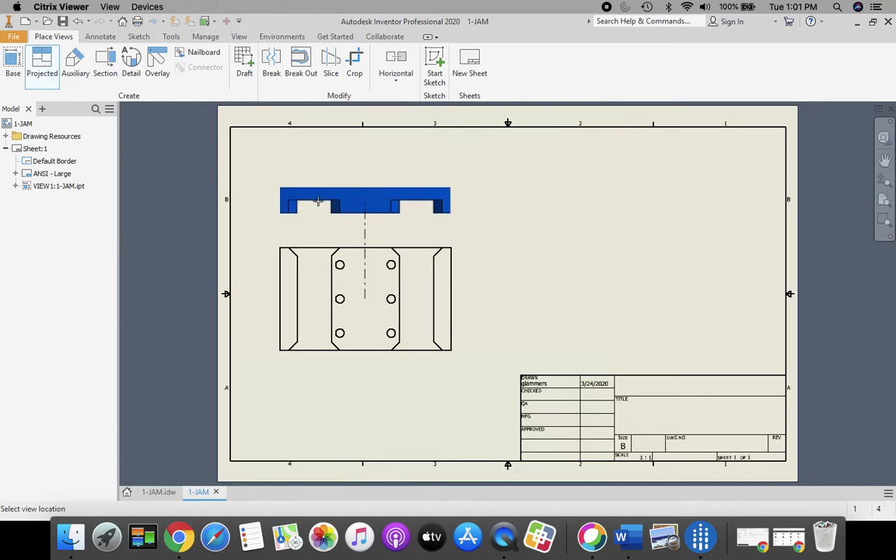
key(Escape)
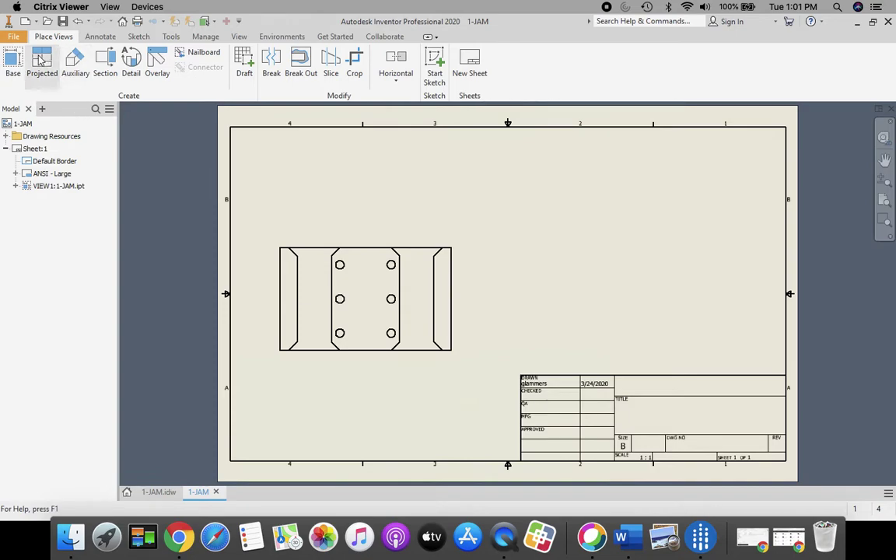
click(40, 60)
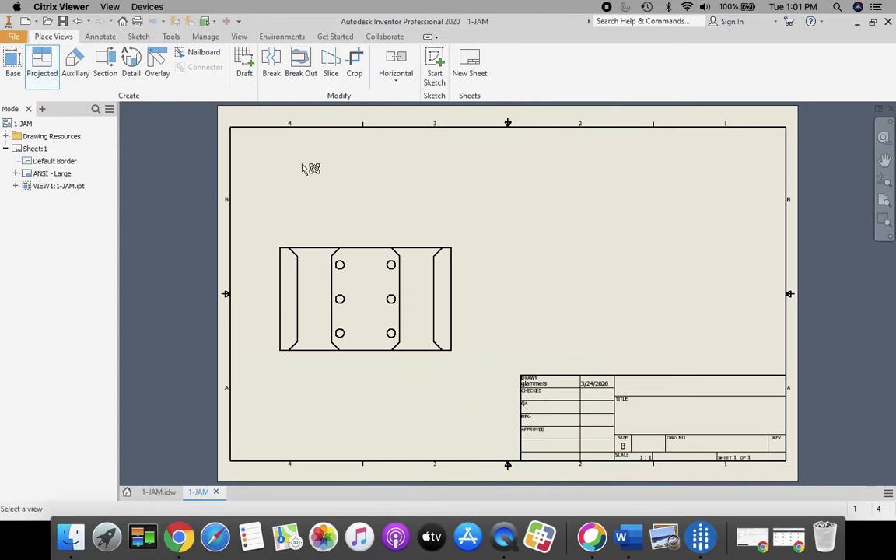
click(380, 282)
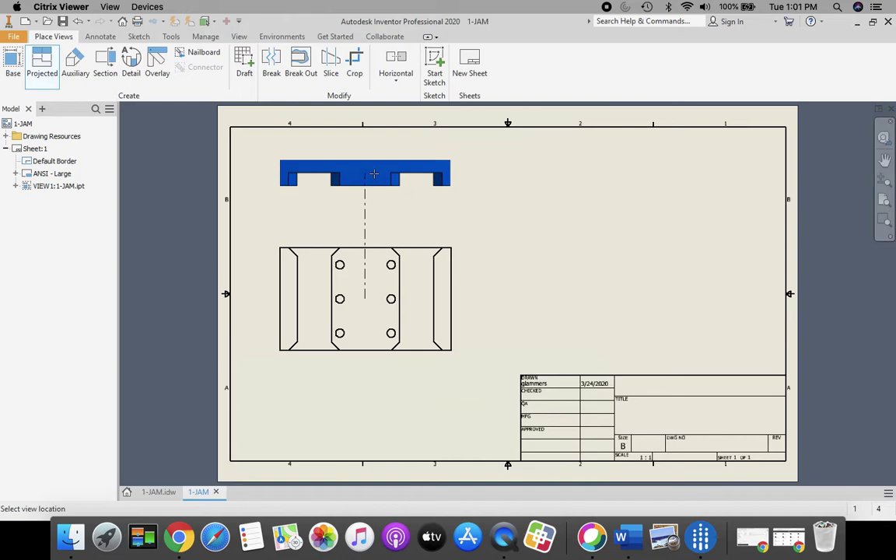
click(374, 174)
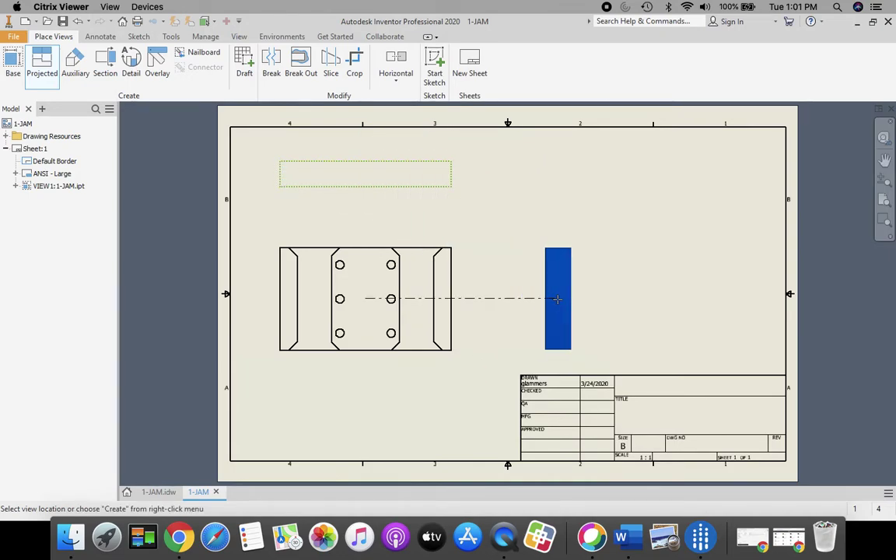
click(562, 298)
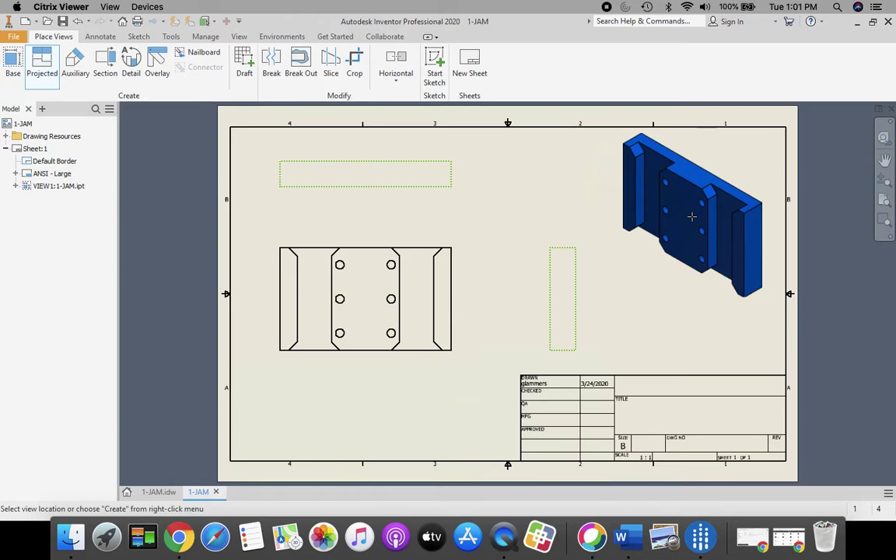
click(692, 216)
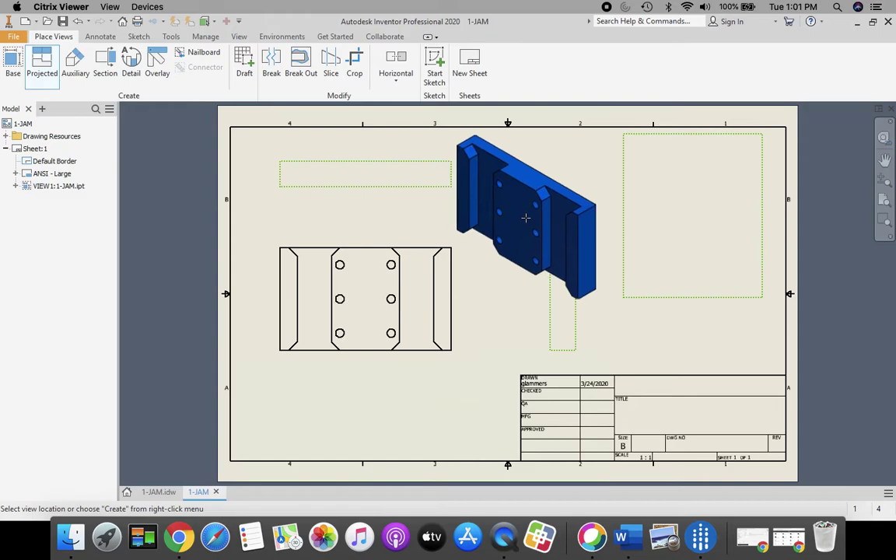
right_click(516, 214)
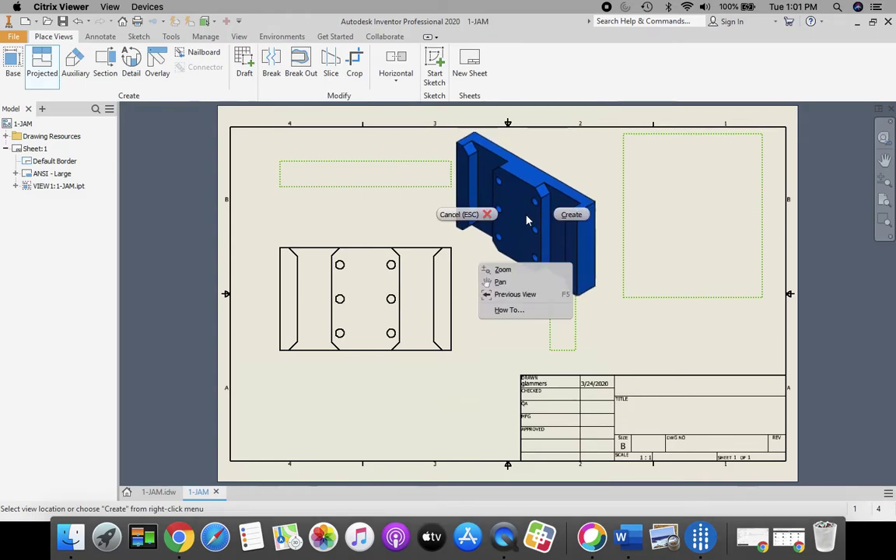
click(575, 217)
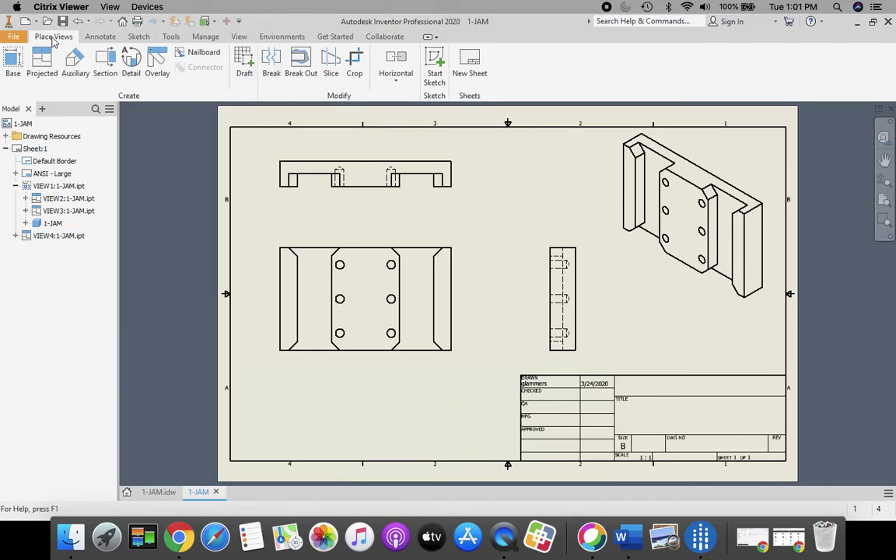
Add .38 foot-height dimensions at the left and right ends of the top view.
click(101, 38)
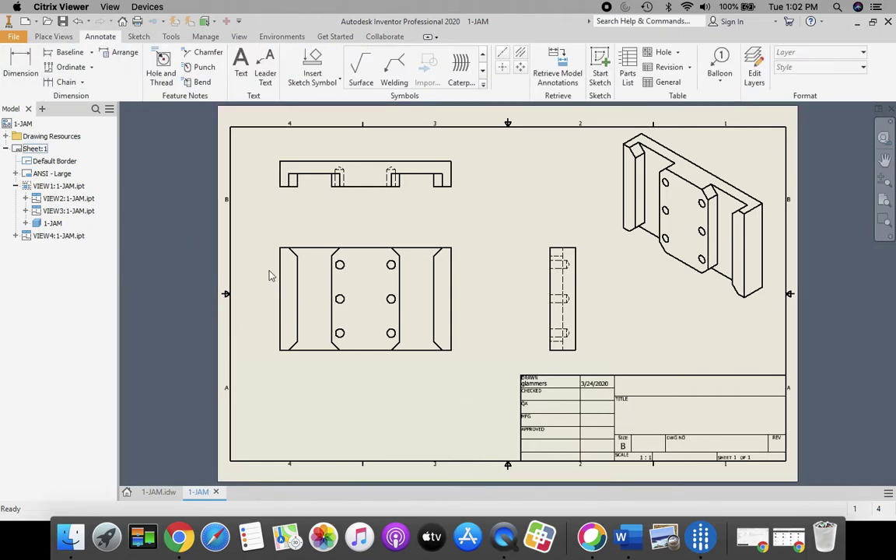
scroll(284, 266, up, 3)
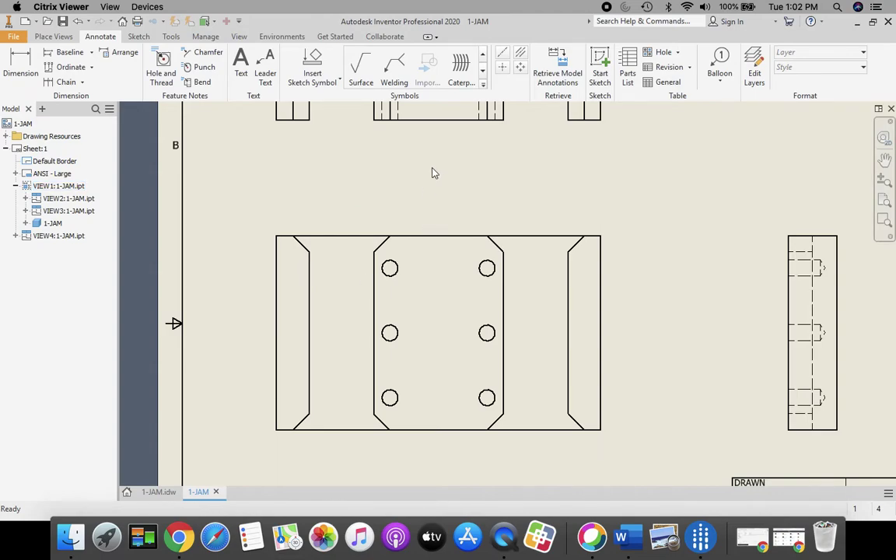
middle_drag(434, 173, 455, 299)
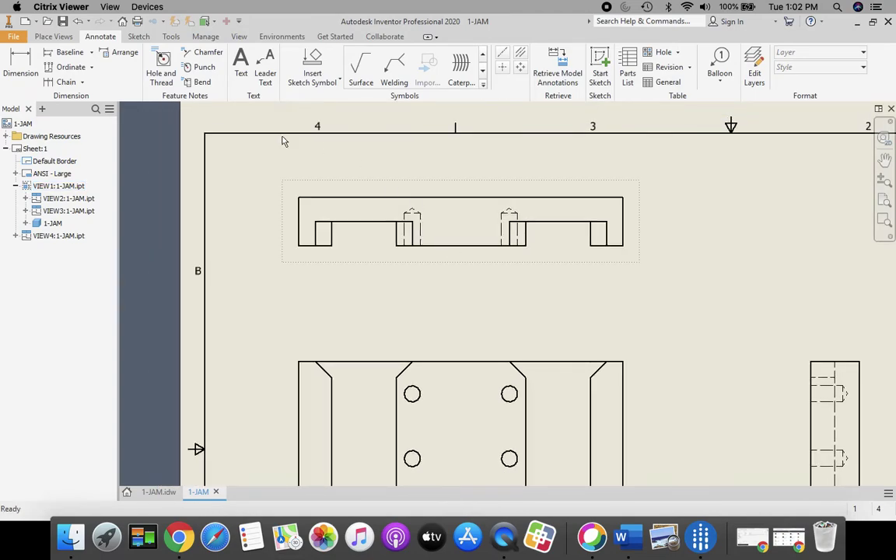
click(19, 65)
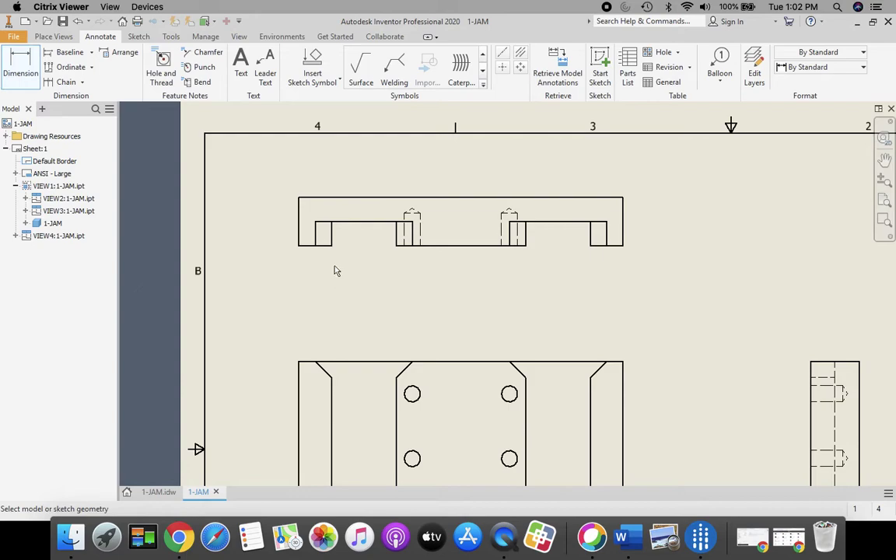
click(300, 246)
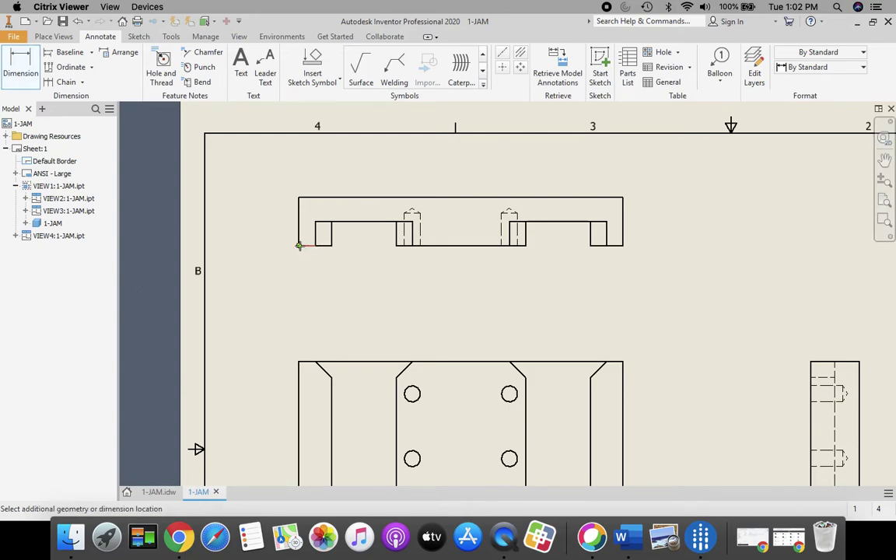
click(340, 223)
click(278, 234)
click(614, 247)
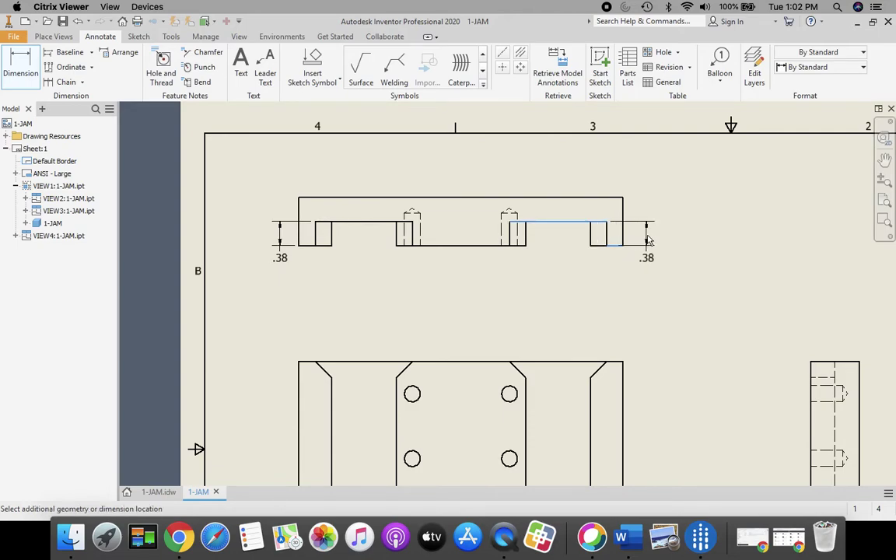
click(648, 241)
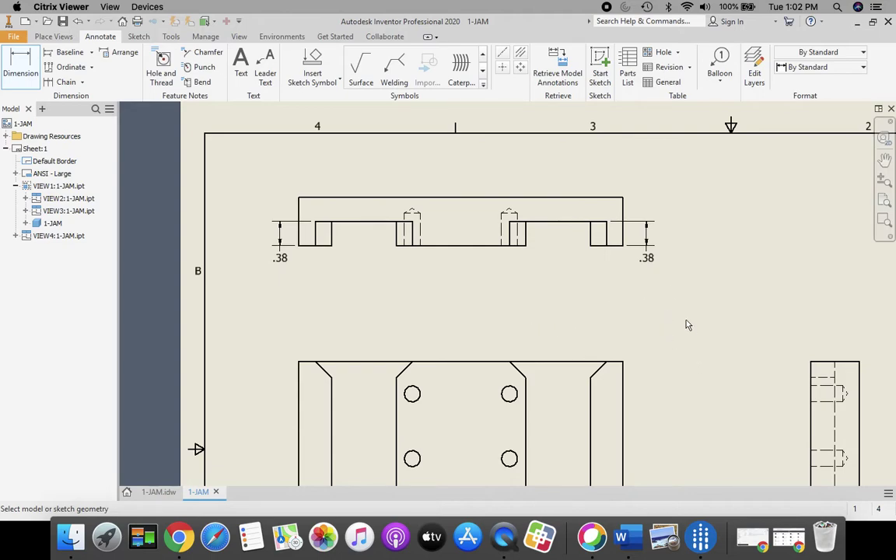
Dimension the .50 left flange width and the adjoining 1.00 segment above the front view.
mouse_move(687, 325)
middle_down()
mouse_move(662, 193)
mouse_move(682, 225)
middle_up()
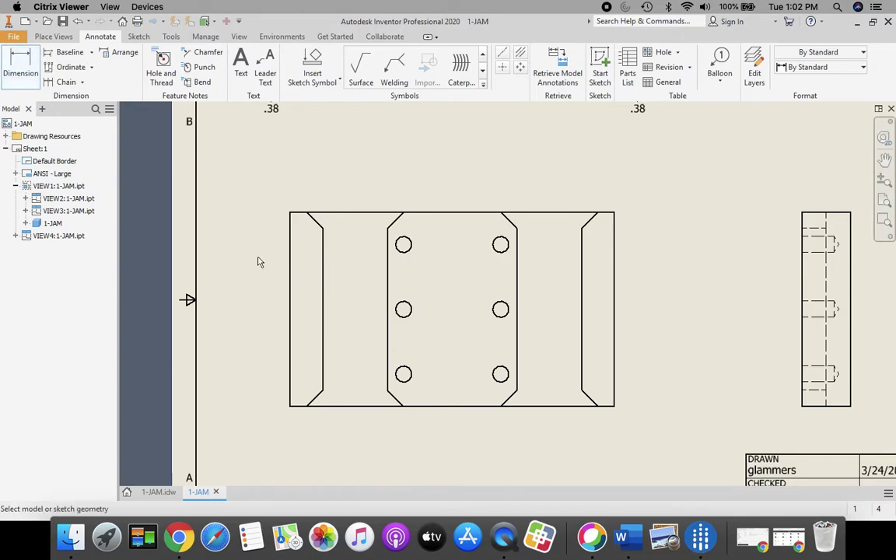
click(291, 233)
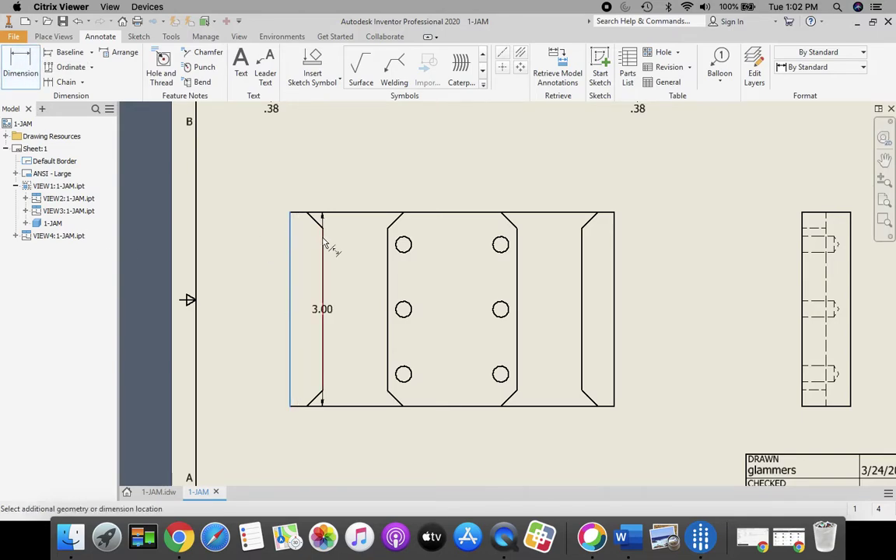
click(319, 234)
click(304, 194)
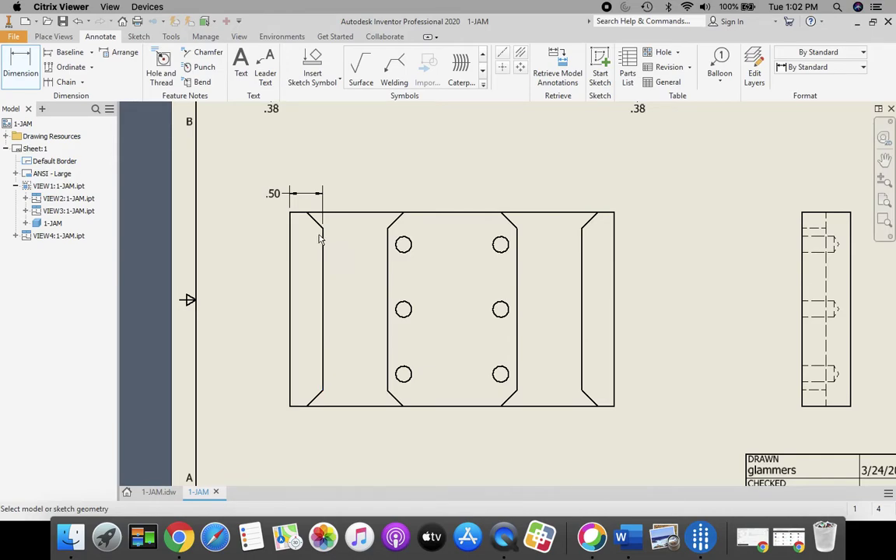
click(323, 240)
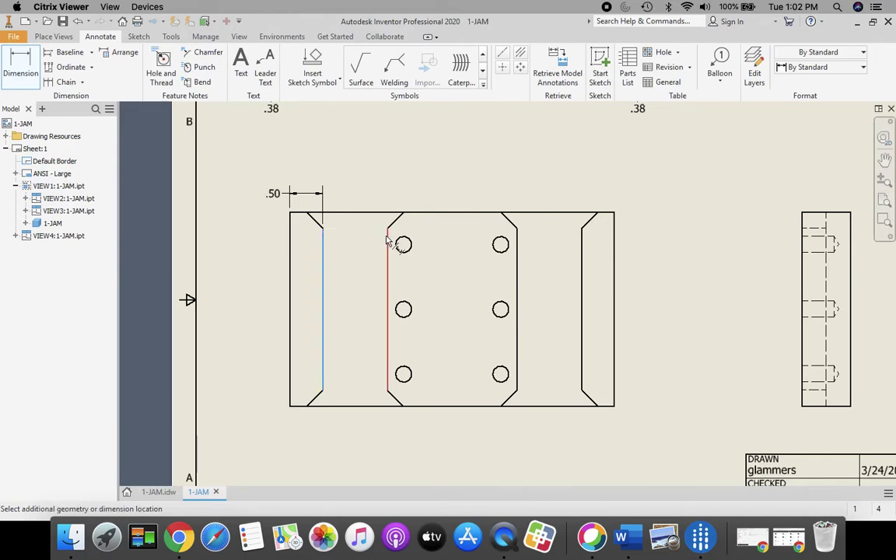
click(388, 237)
click(350, 199)
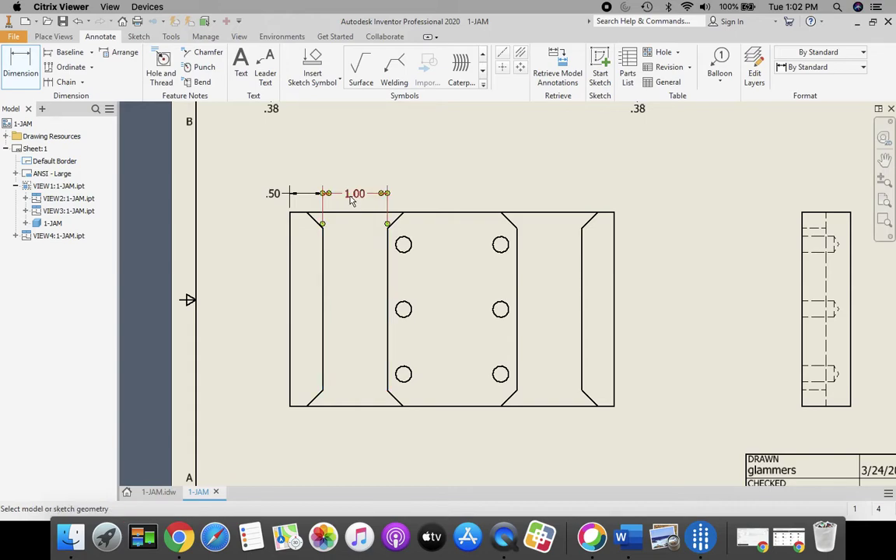
Locate the top-left hole: 1.75 horizontally from the left edge, .50 and 1.00 vertically.
click(291, 259)
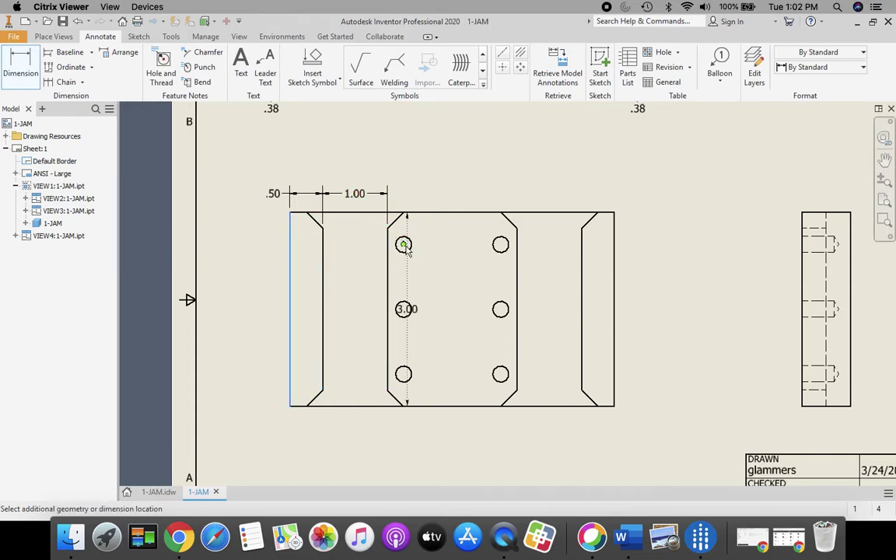
click(404, 245)
click(328, 152)
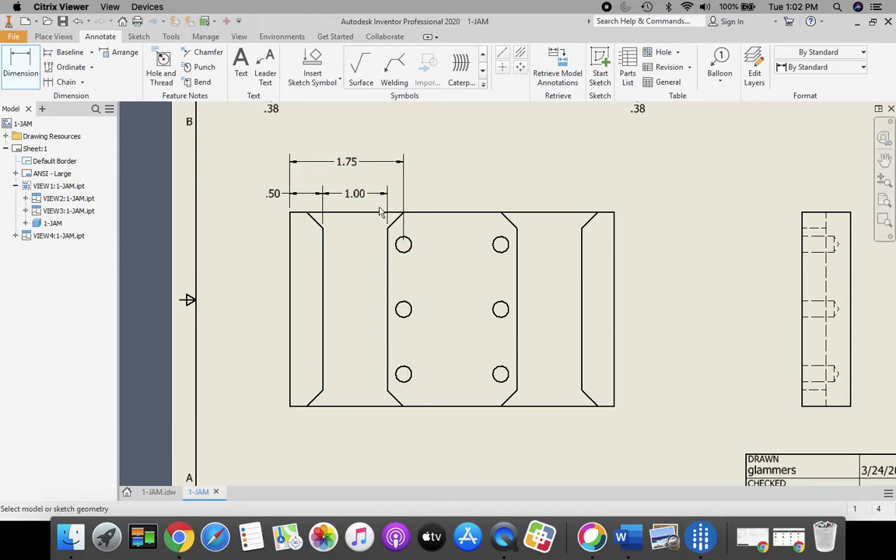
click(381, 213)
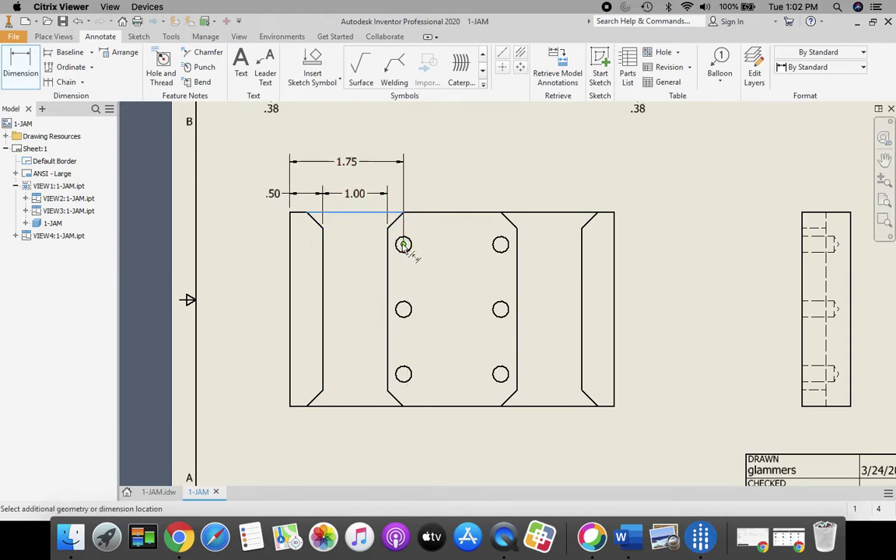
click(403, 245)
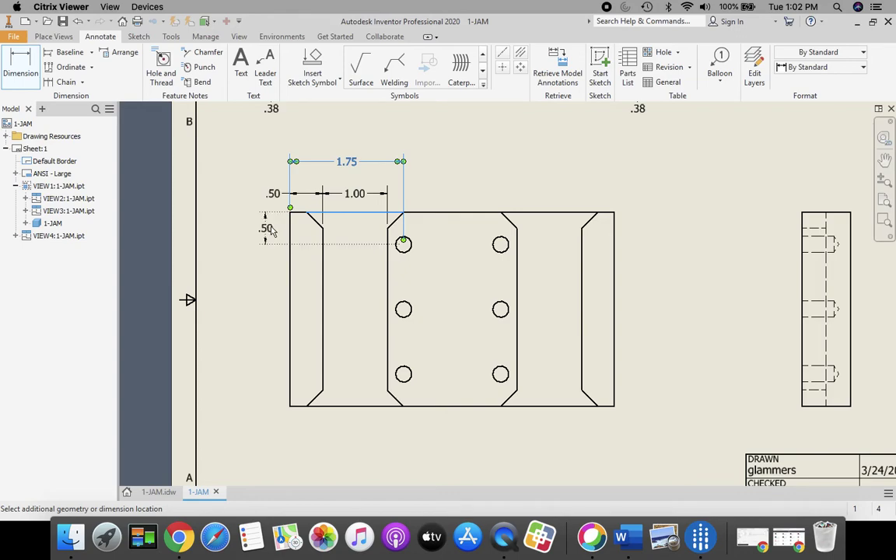
click(268, 230)
click(403, 245)
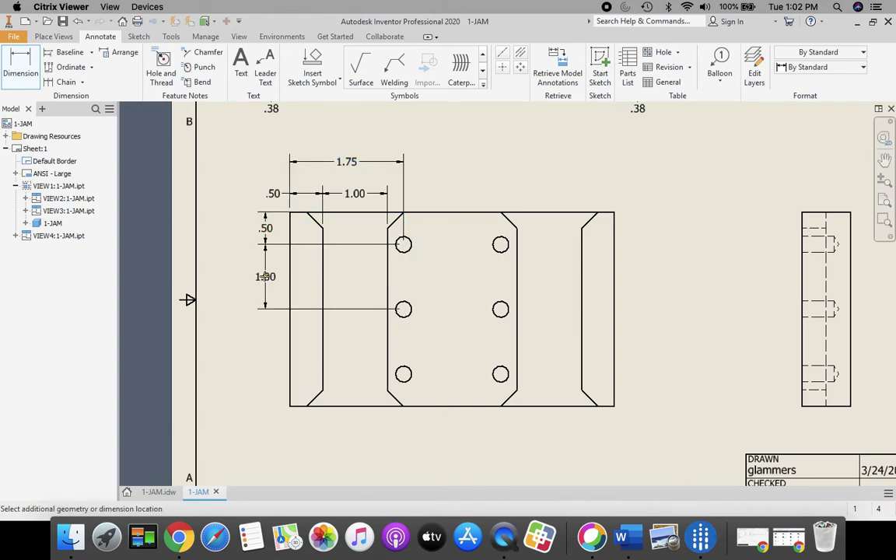
click(266, 276)
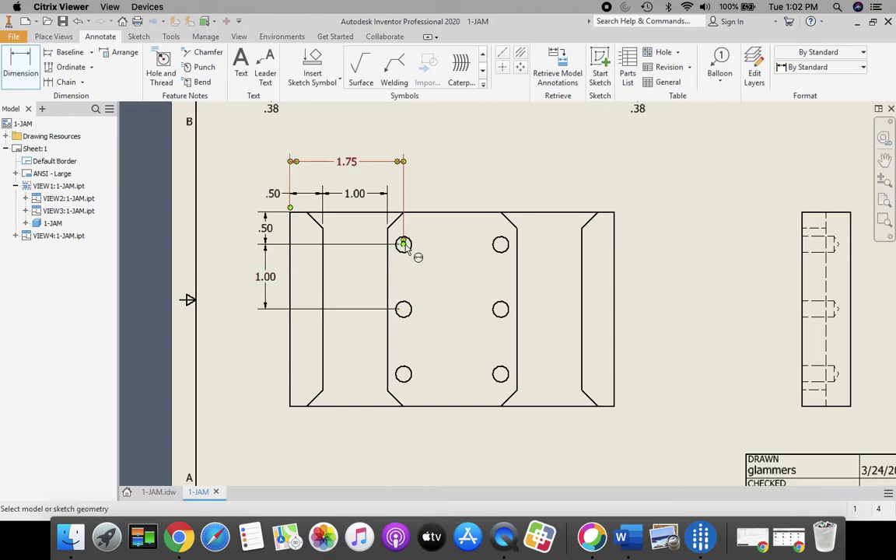
Add the 1.50 hole spacing and the 1.00 right section width above the part.
click(403, 245)
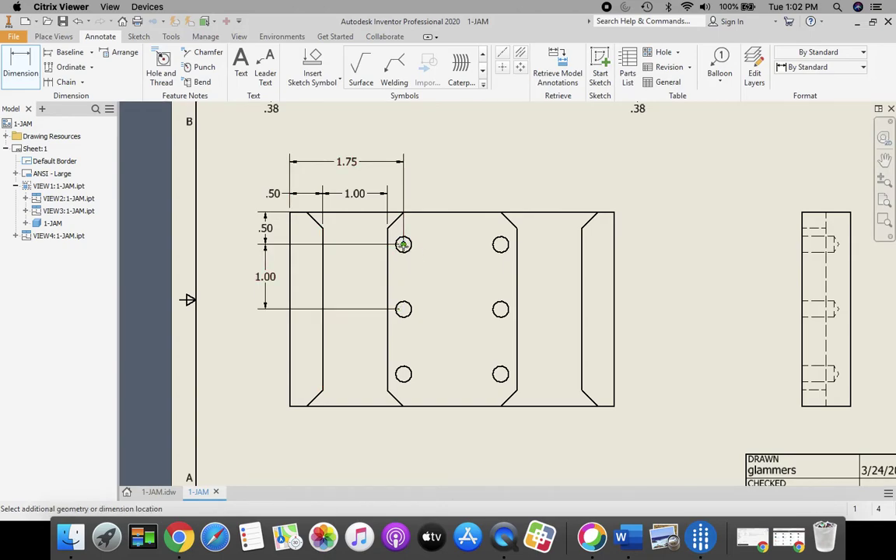
click(501, 245)
click(456, 169)
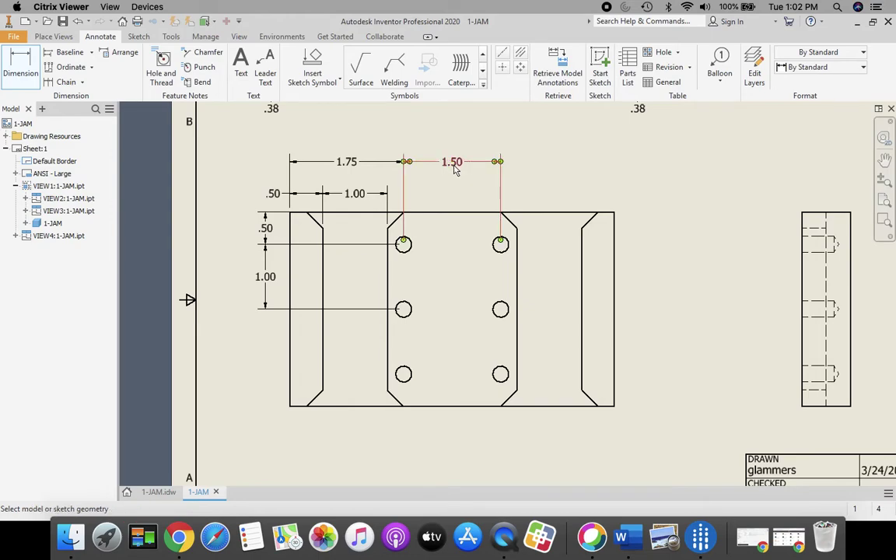
click(517, 248)
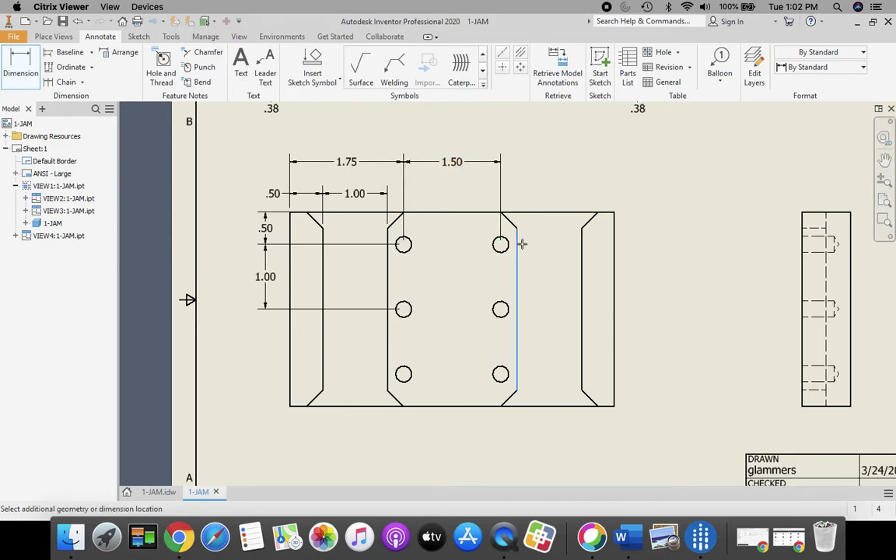
click(582, 249)
click(549, 194)
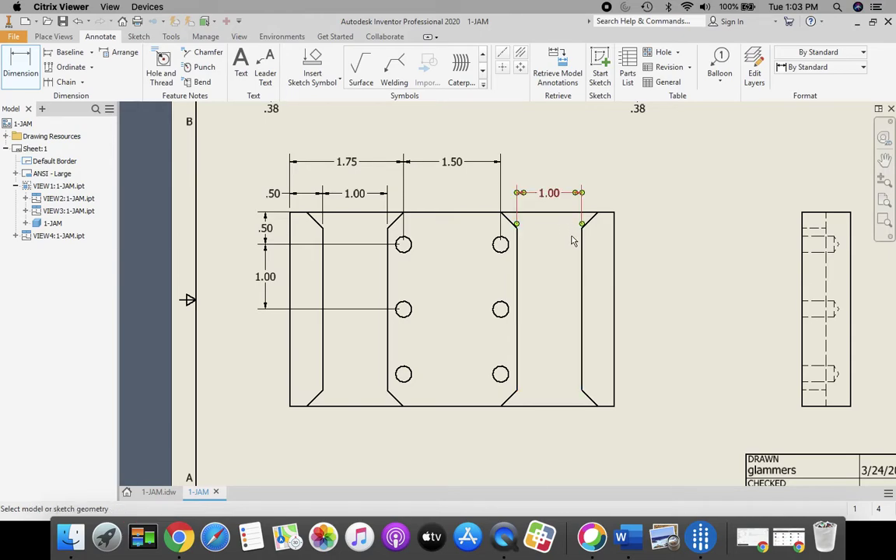
Dimension the right flange width as .50, redoing an overlapping attempt.
click(583, 256)
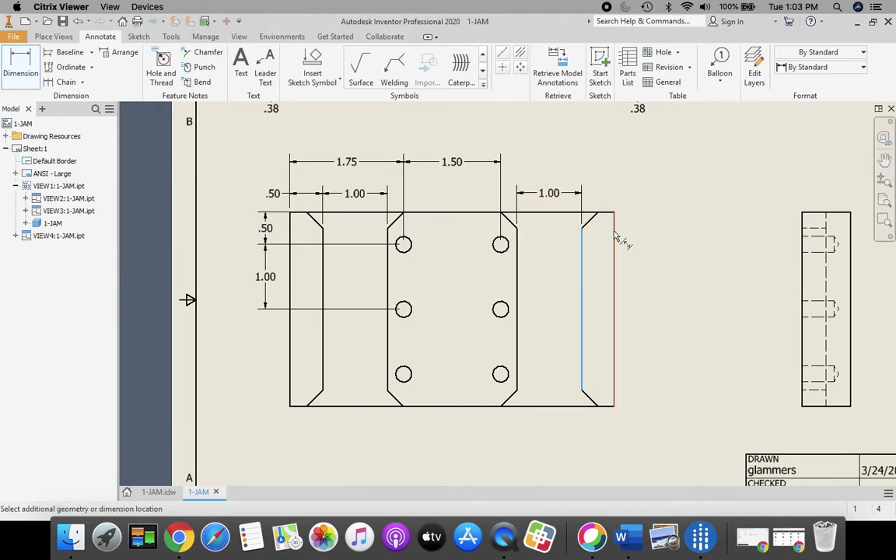
click(602, 207)
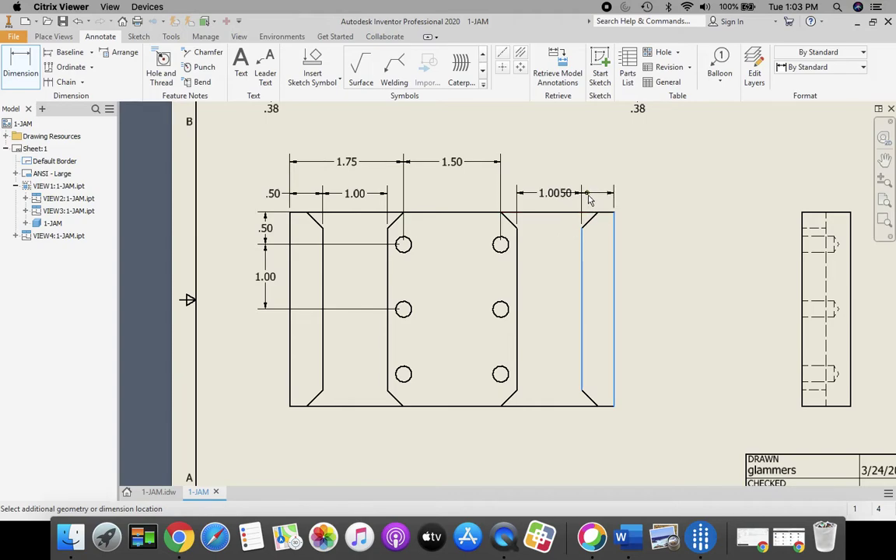
key(Escape)
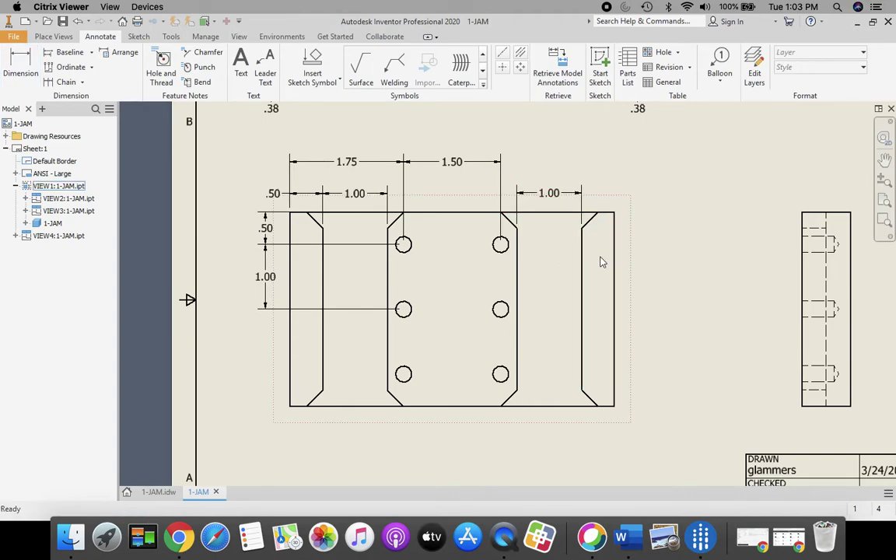
click(24, 66)
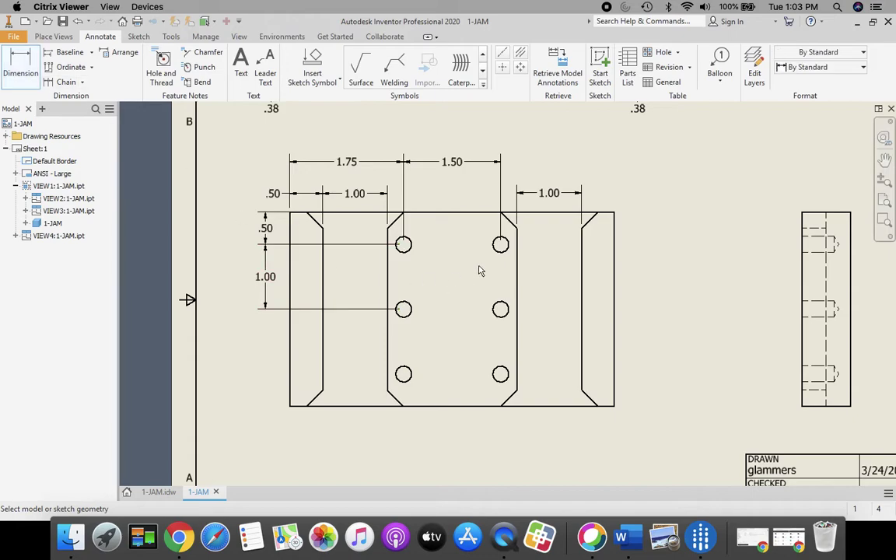
click(616, 253)
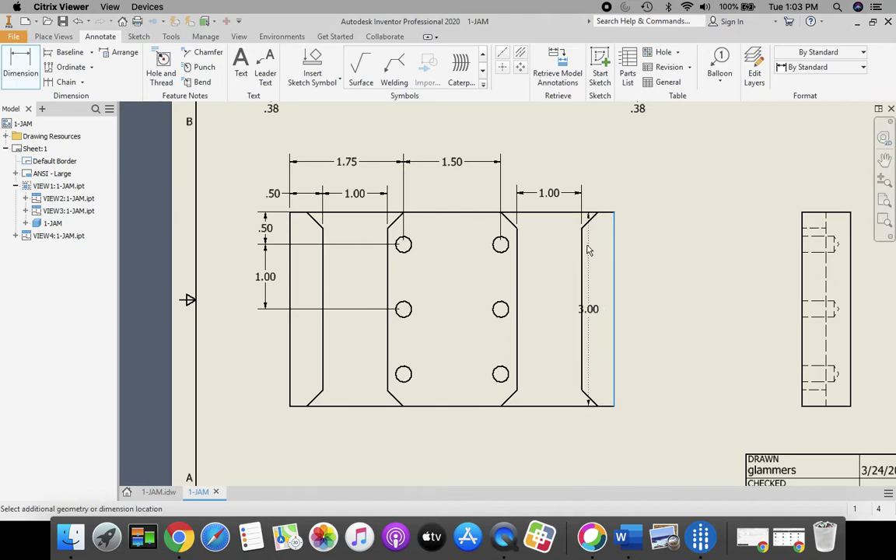
click(586, 249)
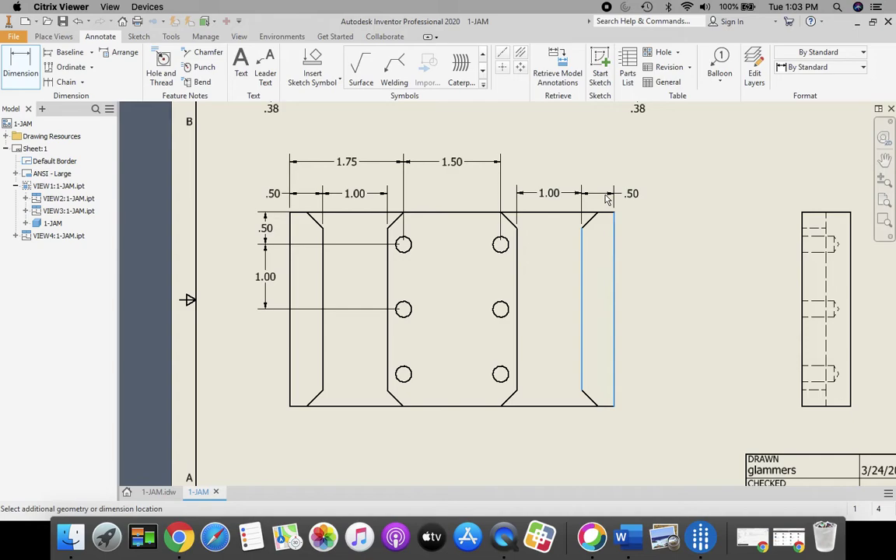
click(609, 199)
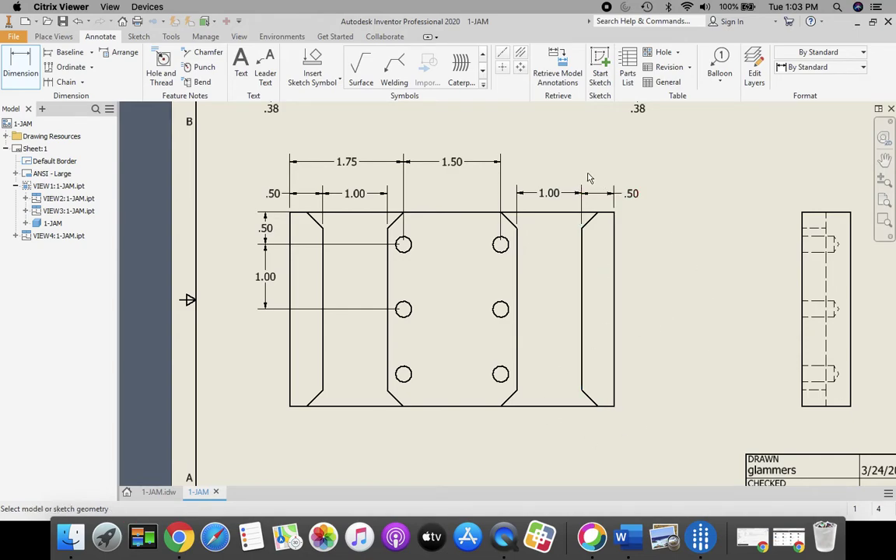
Add the 3.00 overall height, .75 side-view thickness and 5.00 overall width dimensions.
click(614, 238)
click(658, 264)
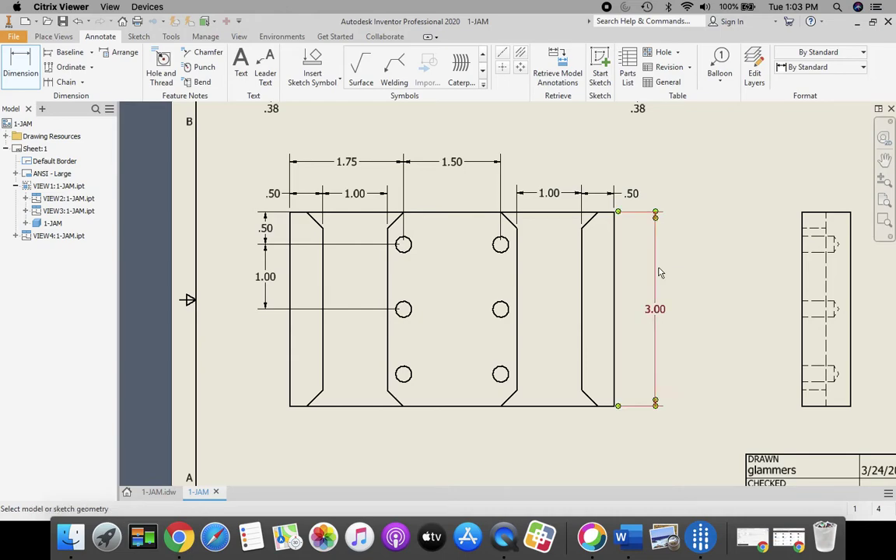
click(840, 216)
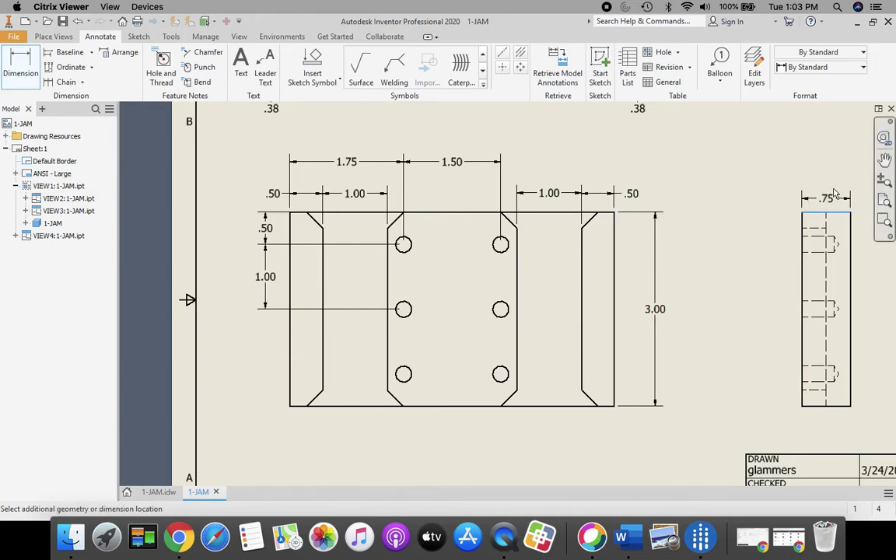
click(728, 187)
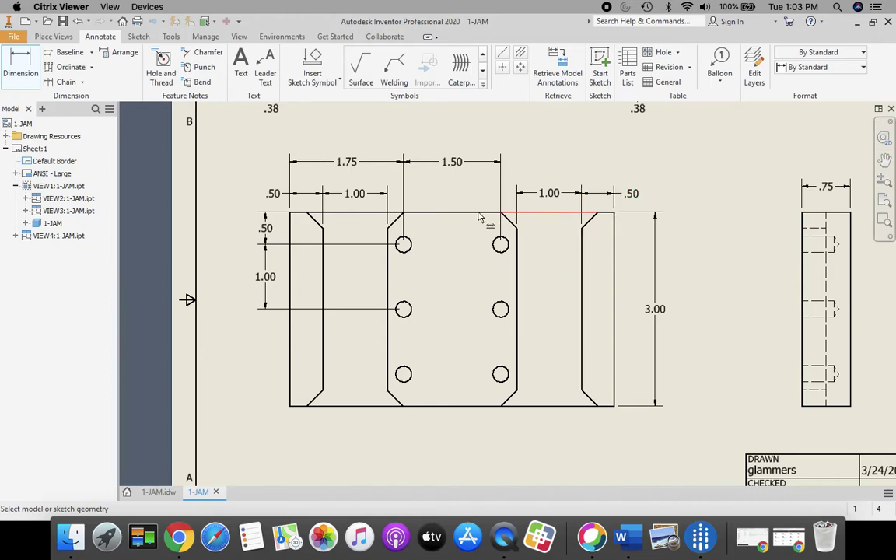
click(614, 230)
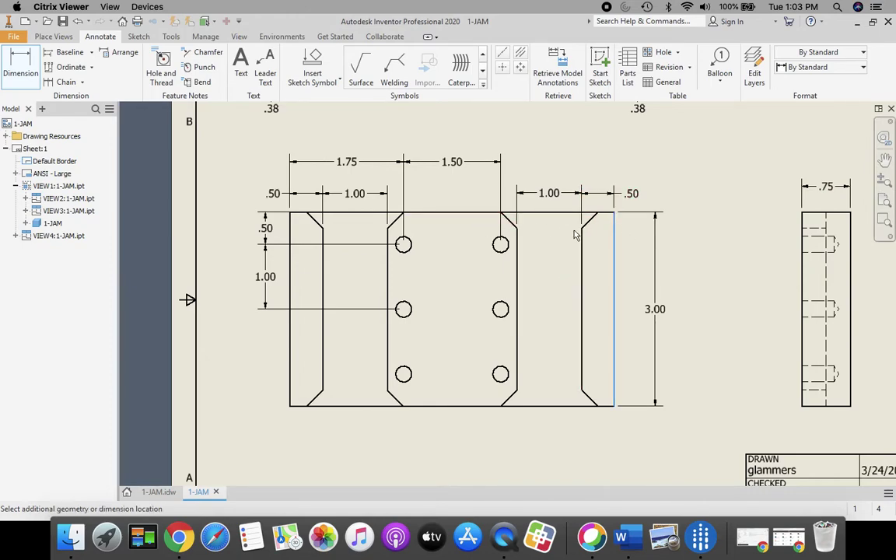
click(292, 226)
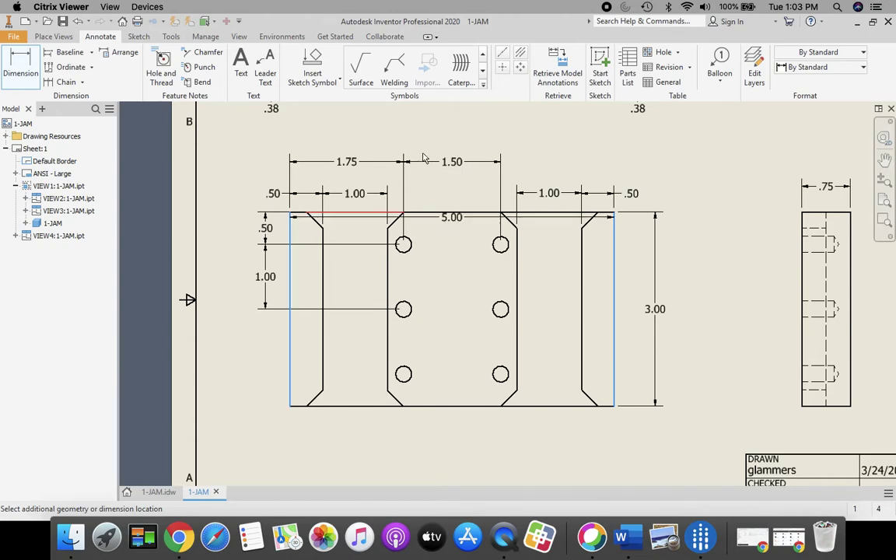
click(455, 130)
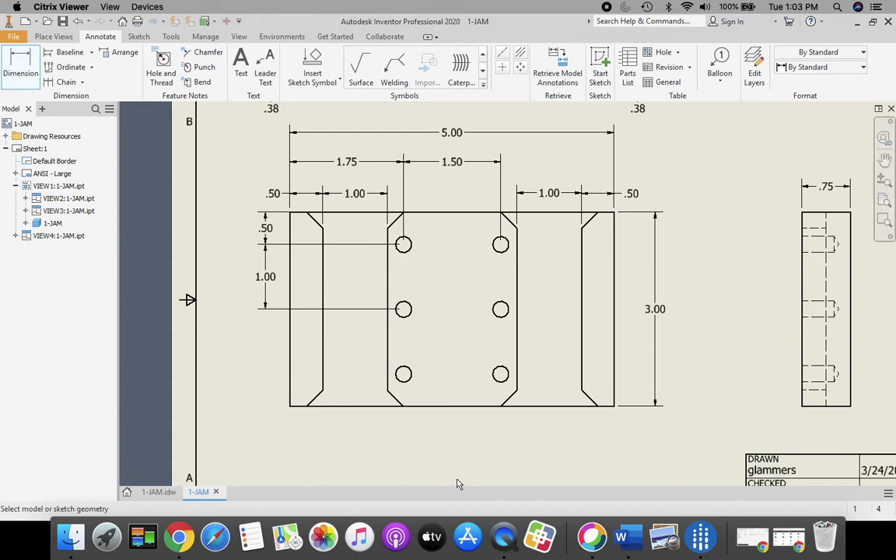
Attach a hole note to the lower-left hole and edit it to read 6 HOLES Ø.25 ▽ .50.
mouse_move(612, 449)
middle_down()
mouse_move(592, 424)
mouse_move(591, 340)
middle_up()
scroll(468, 394, up, 3)
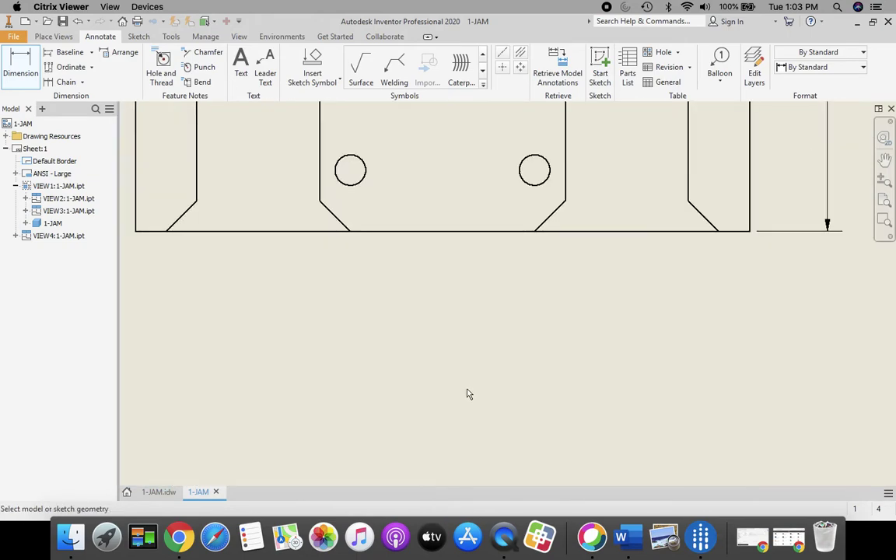
scroll(467, 392, down, 2)
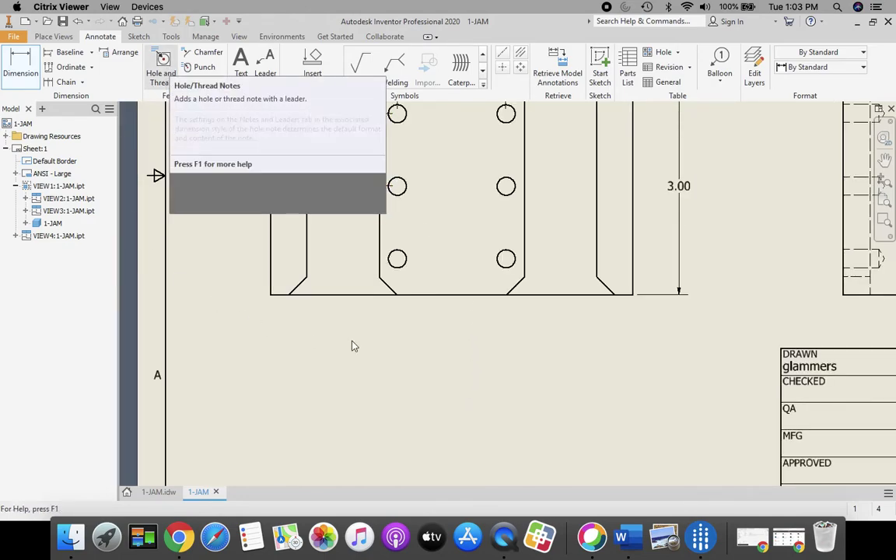
click(398, 265)
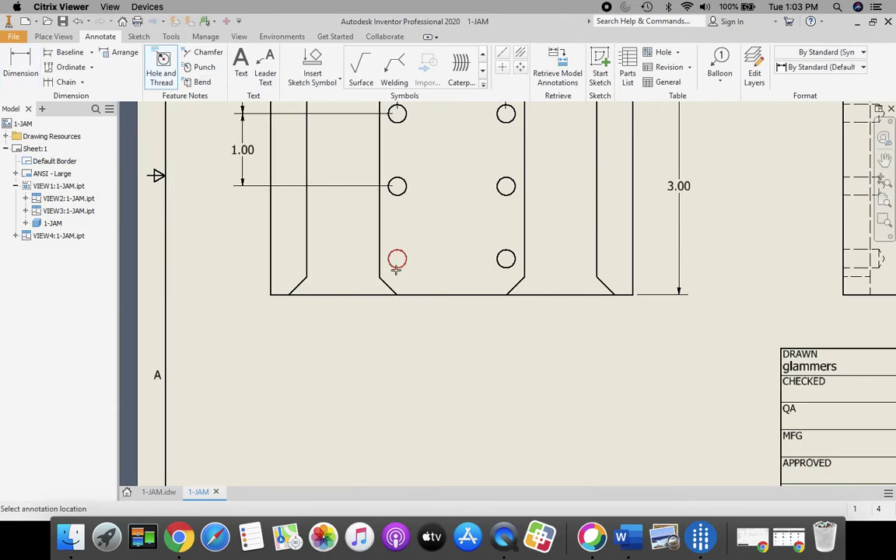
click(401, 337)
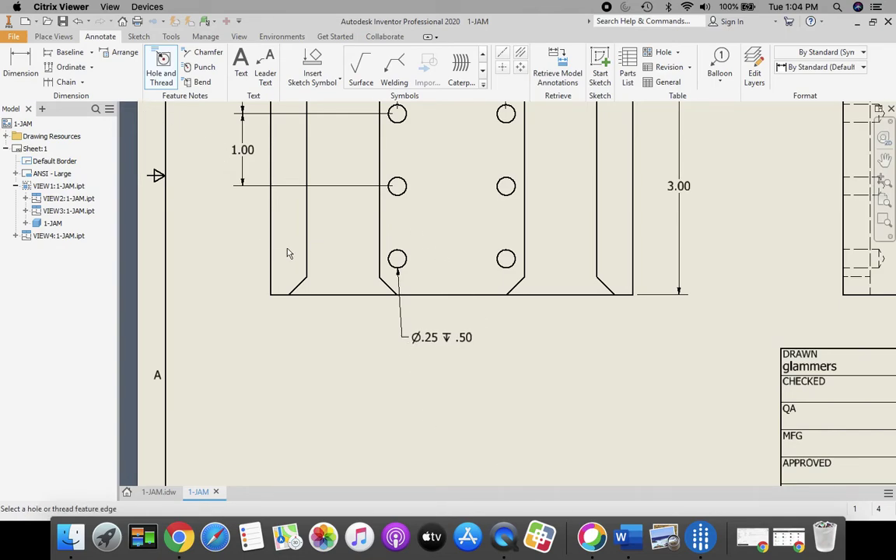
key(Escape)
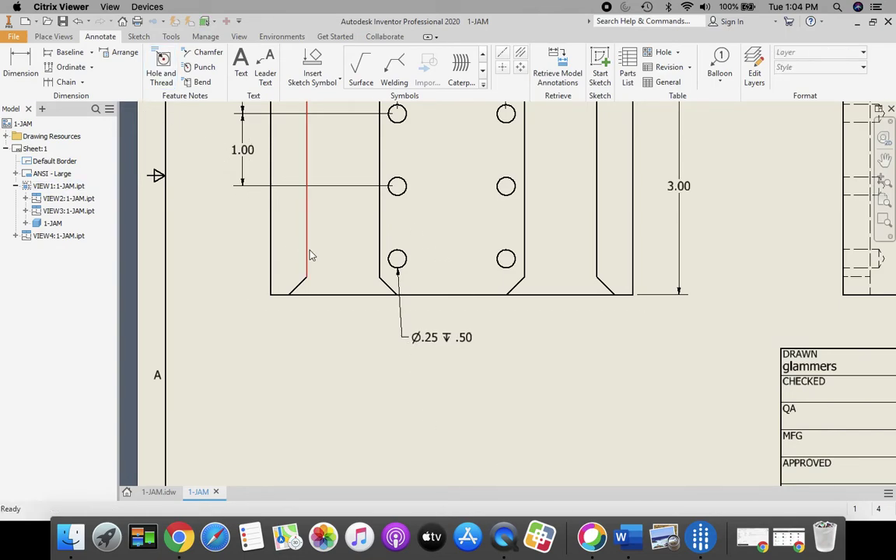
double_click(427, 343)
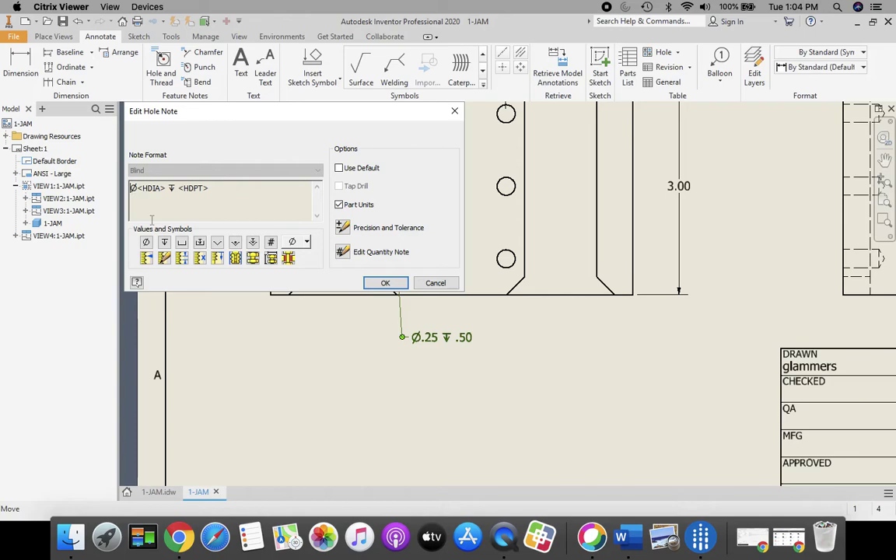
text(6 HOL)
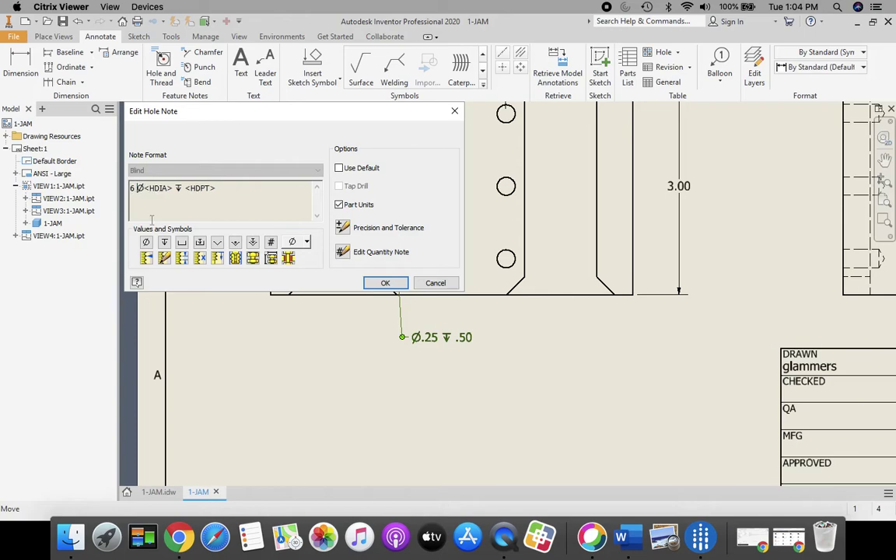
text(ES)
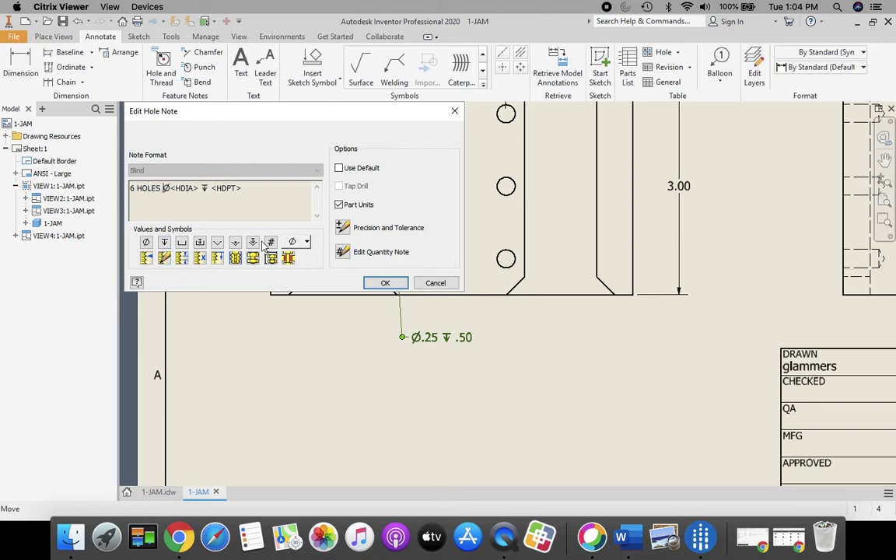
click(389, 284)
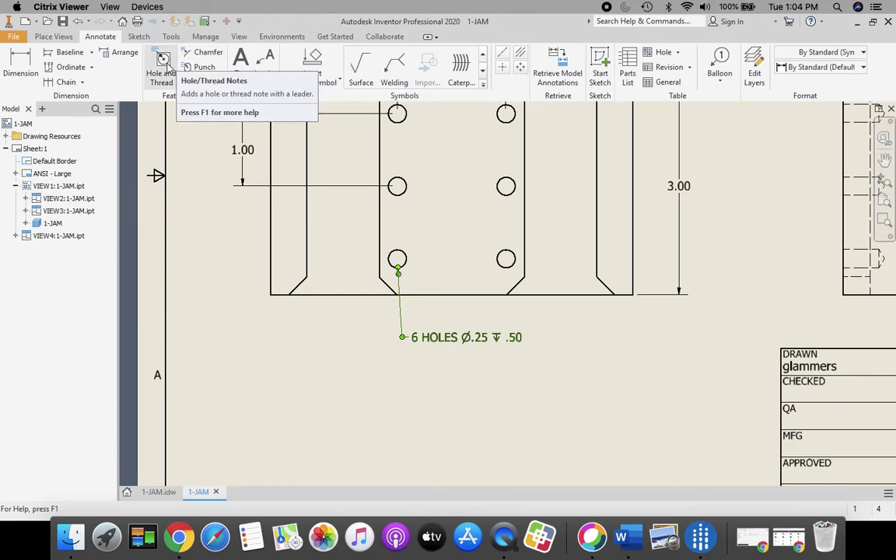
Place a .25 X 45° Chamfer note on the lower-right chamfer below the part.
click(209, 56)
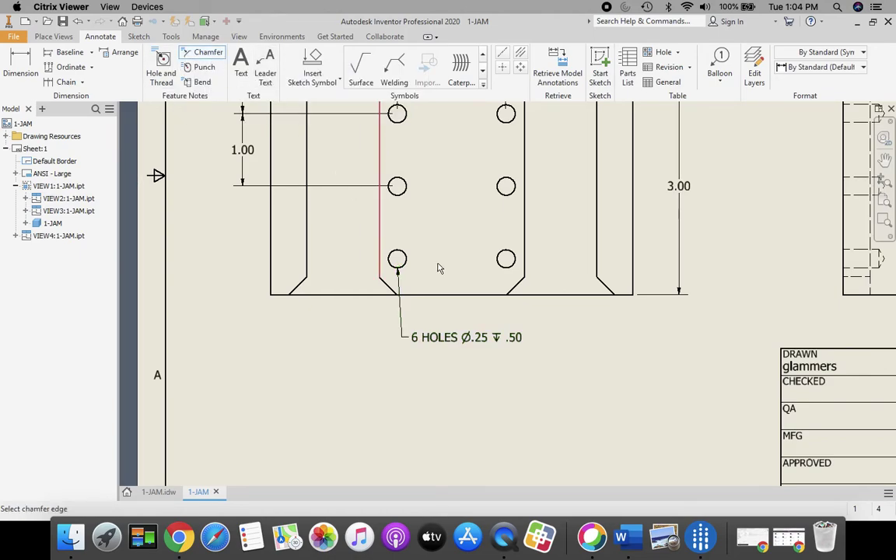
click(602, 286)
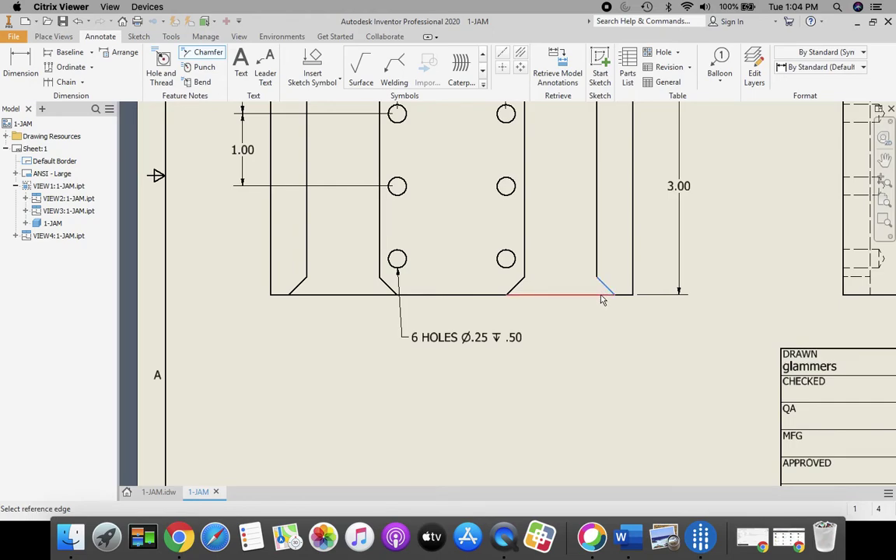
click(601, 296)
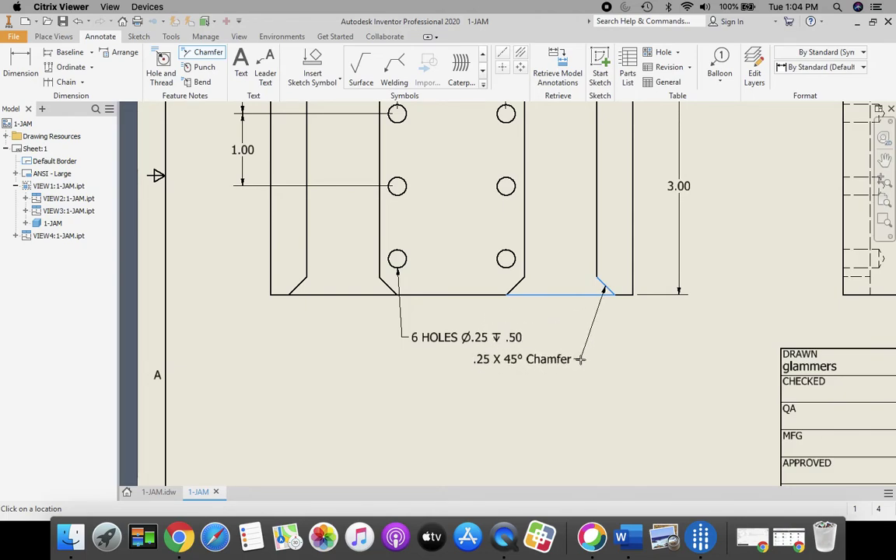
click(581, 358)
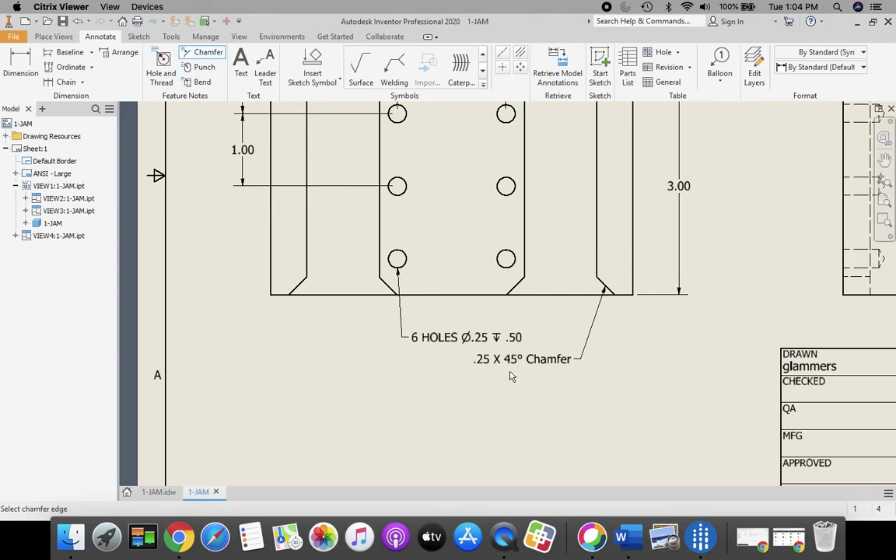
key(Escape)
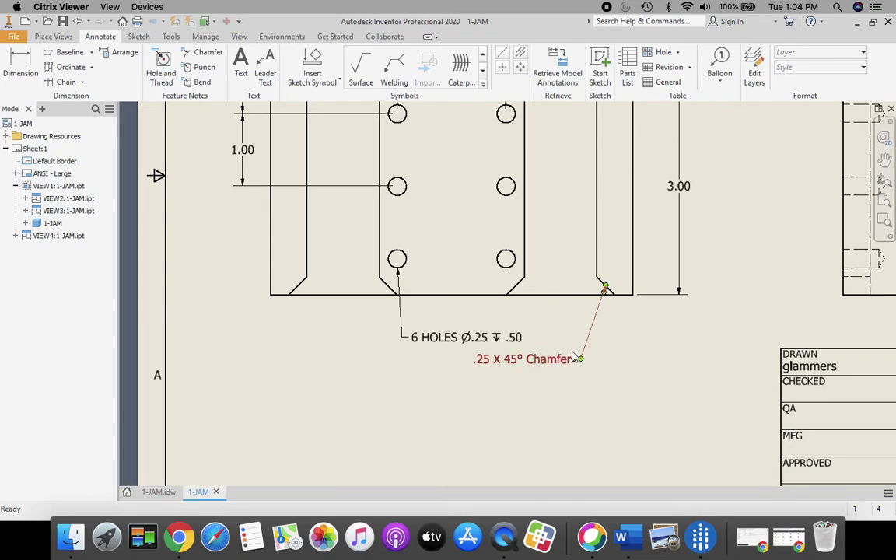
Move the chamfer note's text to the right of its leader.
click(534, 365)
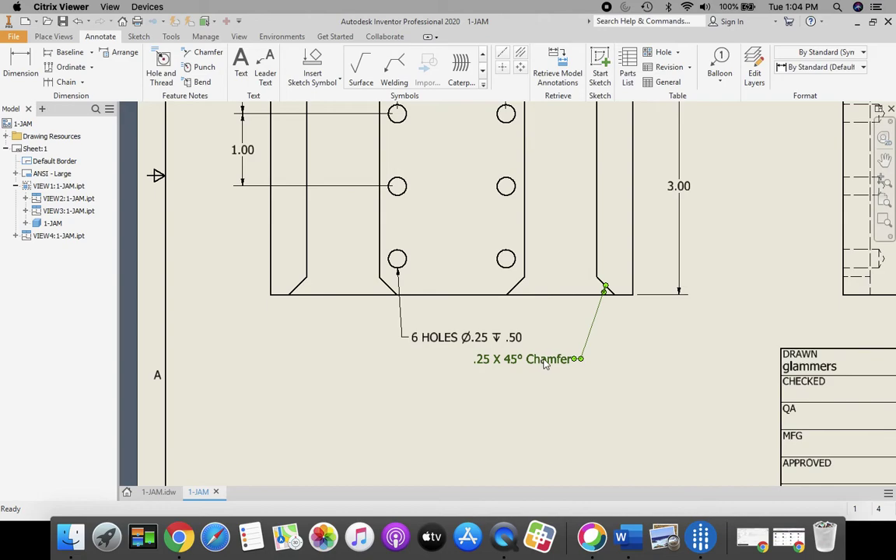
drag(578, 363, 600, 370)
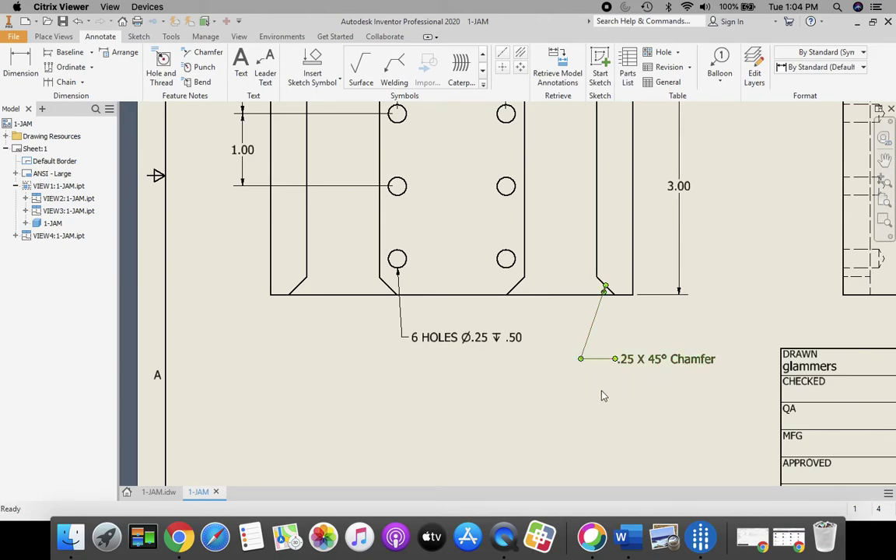
click(545, 387)
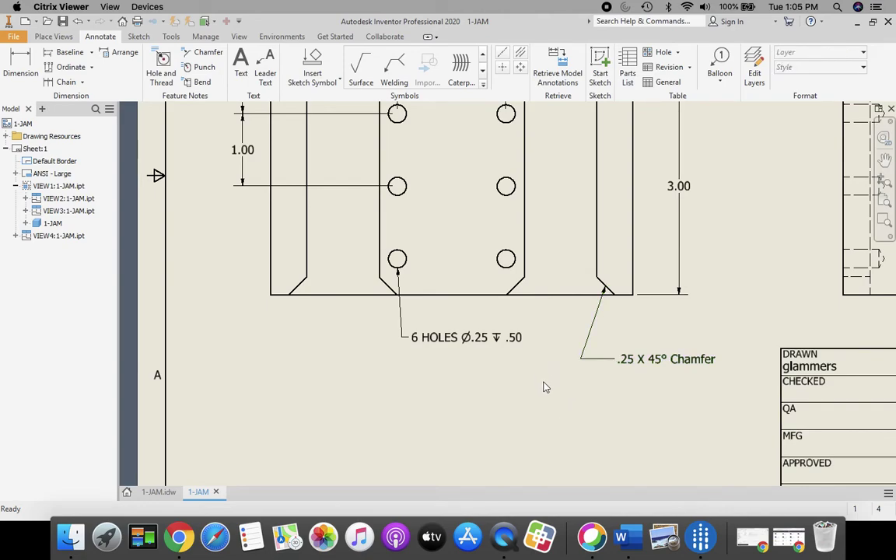
Zoom to fit the whole B-size sheet, showing all four views, dimensions and notes.
click(884, 201)
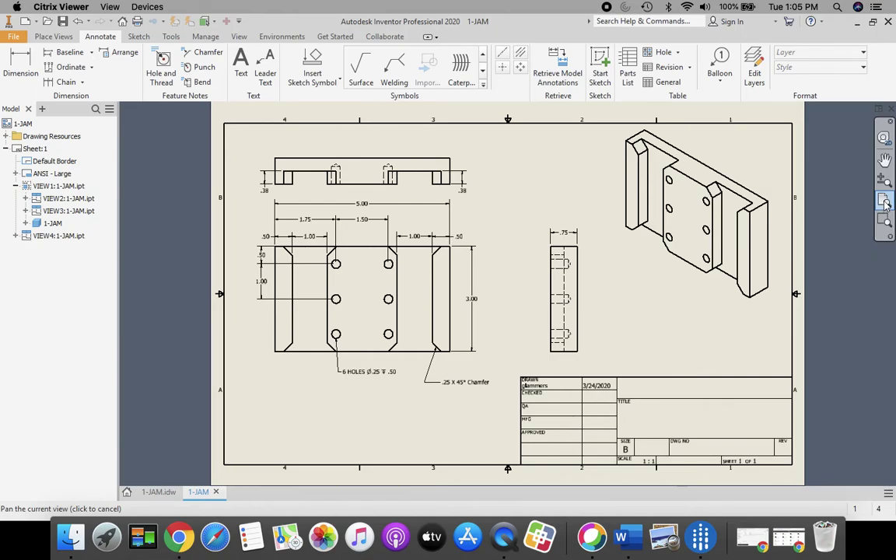
key(Escape)
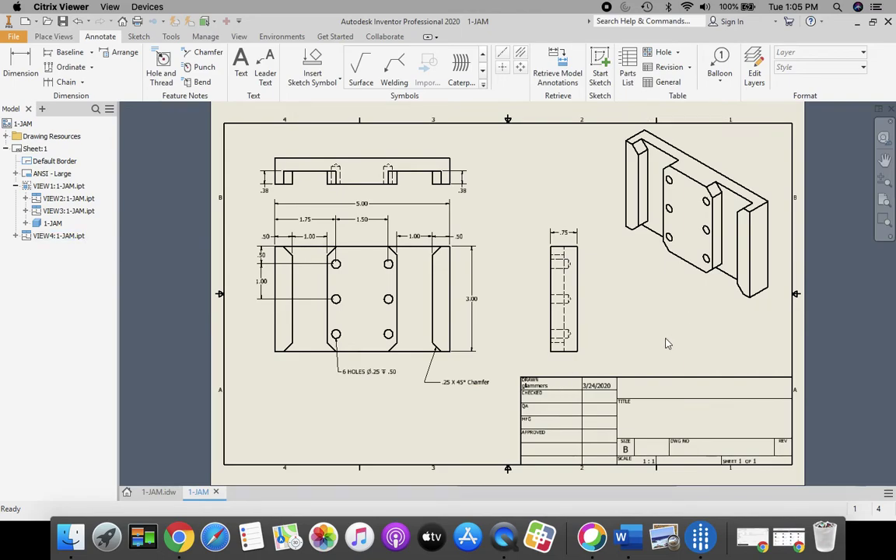
Save the drawing as an Inventor .idw file named 1-JAM followed by the author's surname.
click(13, 39)
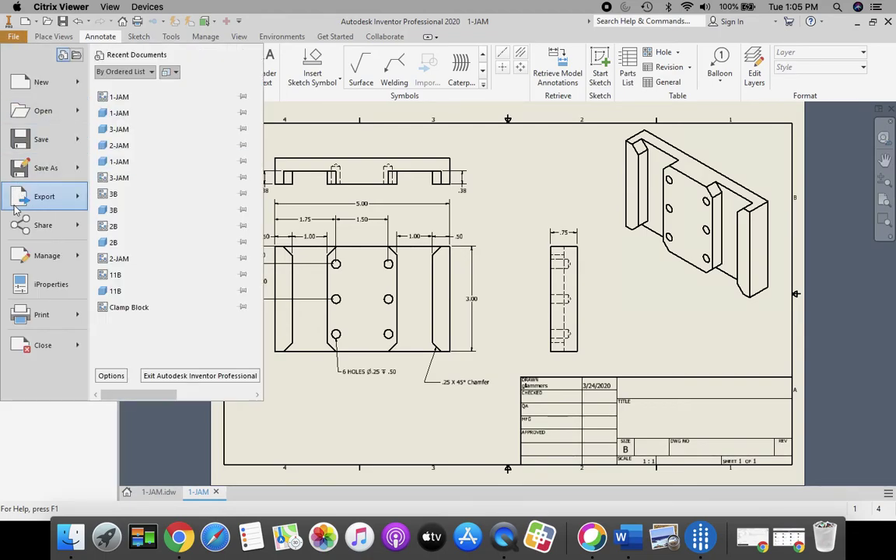
click(43, 166)
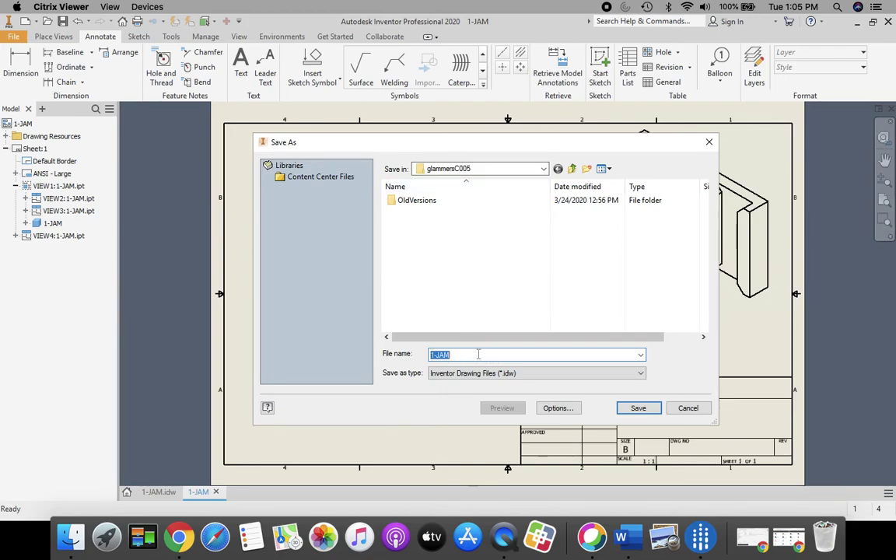
click(482, 356)
text(Lammers)
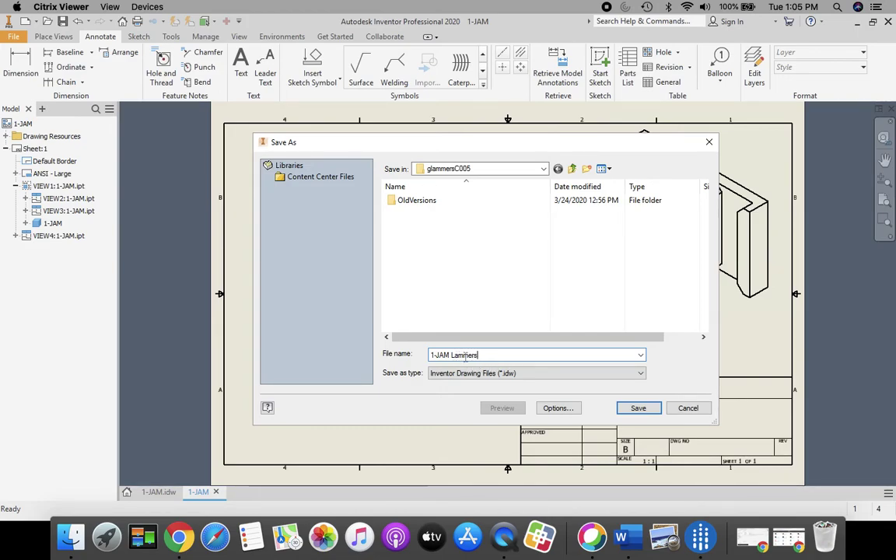
click(637, 408)
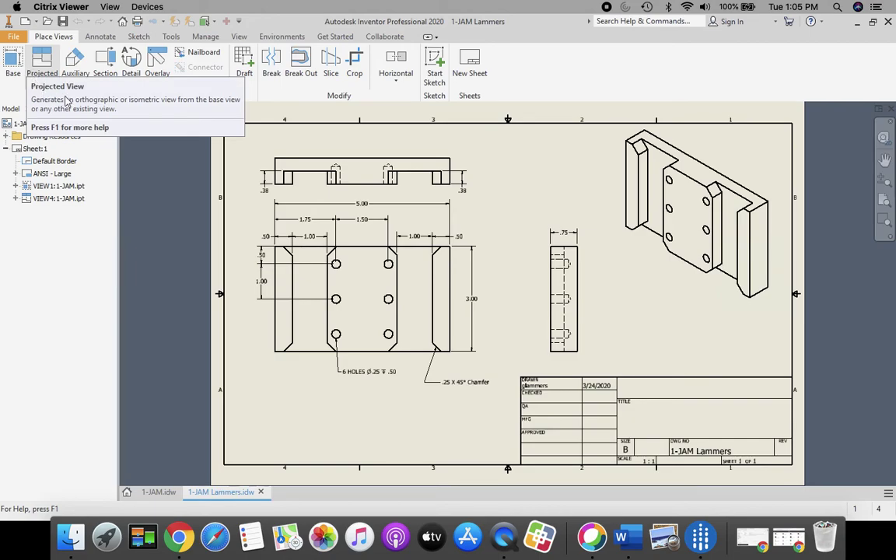
Export the drawing to PDF under the same 1-JAM-plus-surname file name in that folder.
click(14, 38)
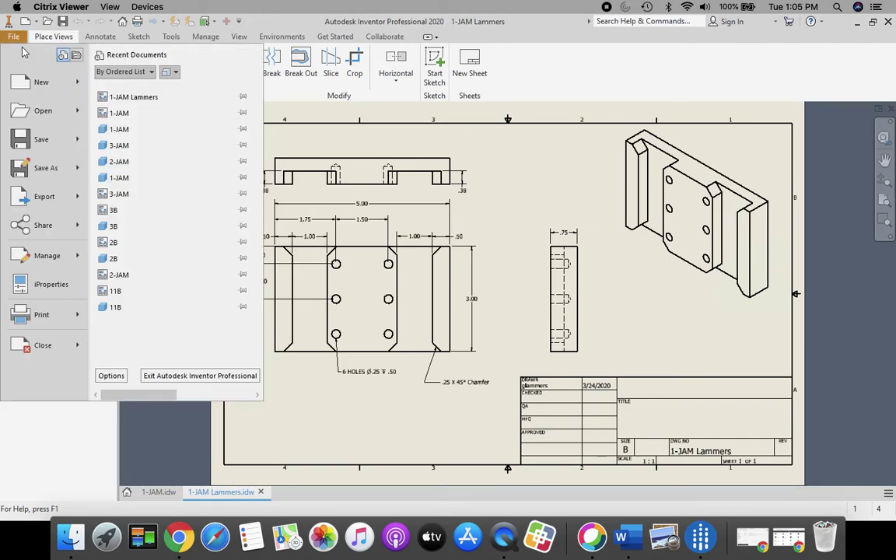
mouse_move(46, 197)
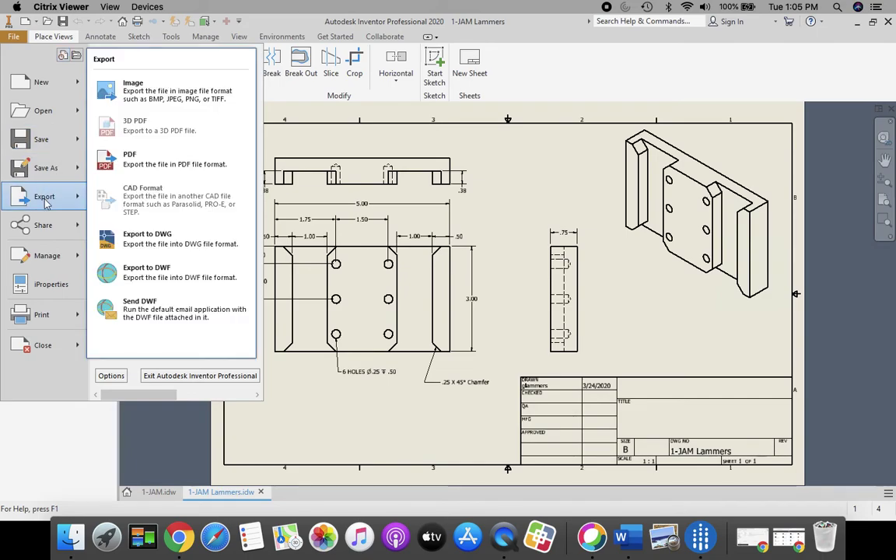
click(159, 163)
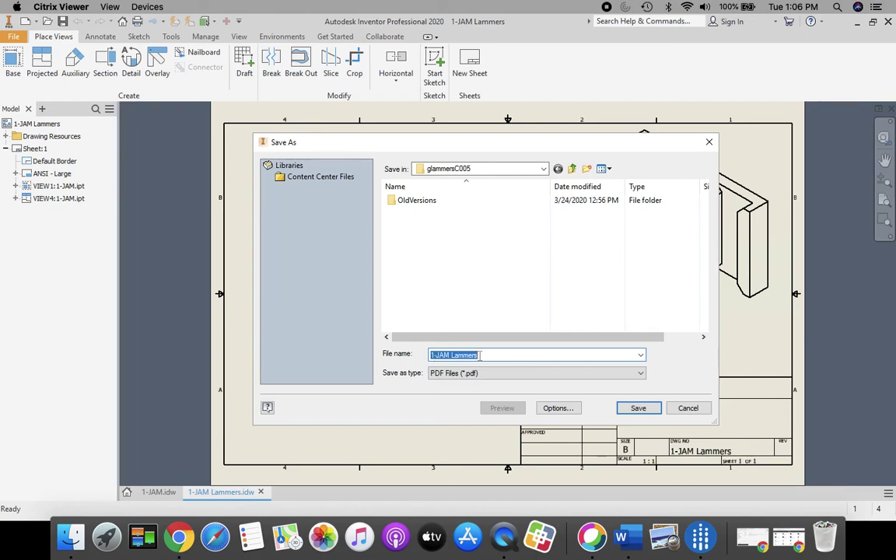
click(637, 409)
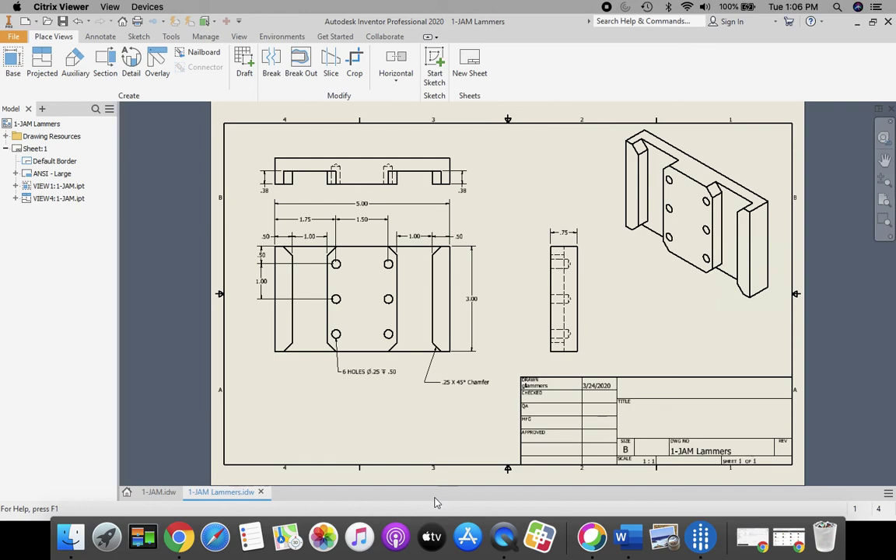